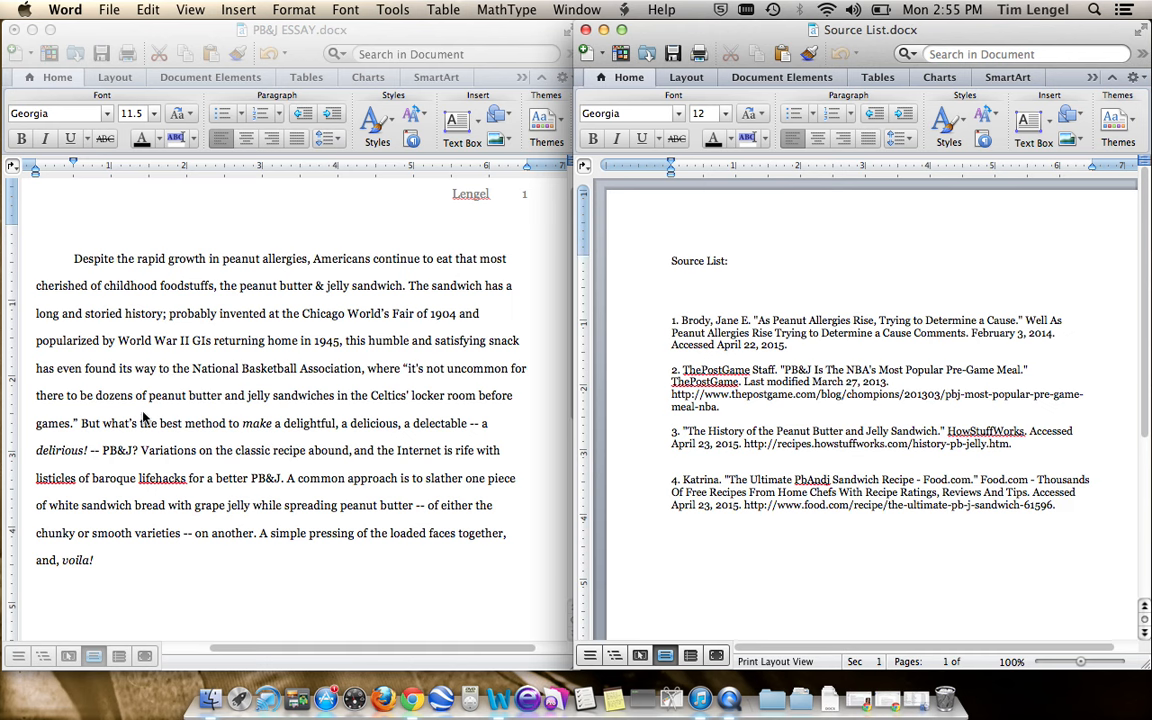
- Insert a bottom-of-page footnote in the essay after the Celtics locker room quotation ending in "games."
left_click(127, 372)
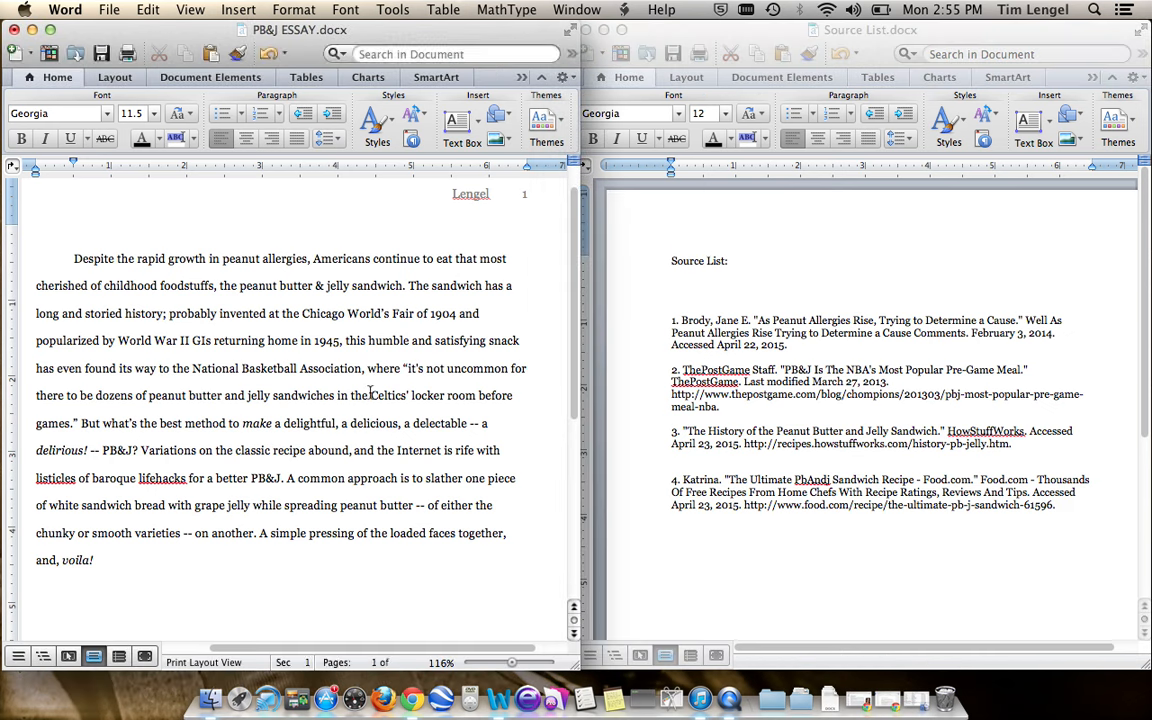
left_click_drag(403, 368, 80, 420)
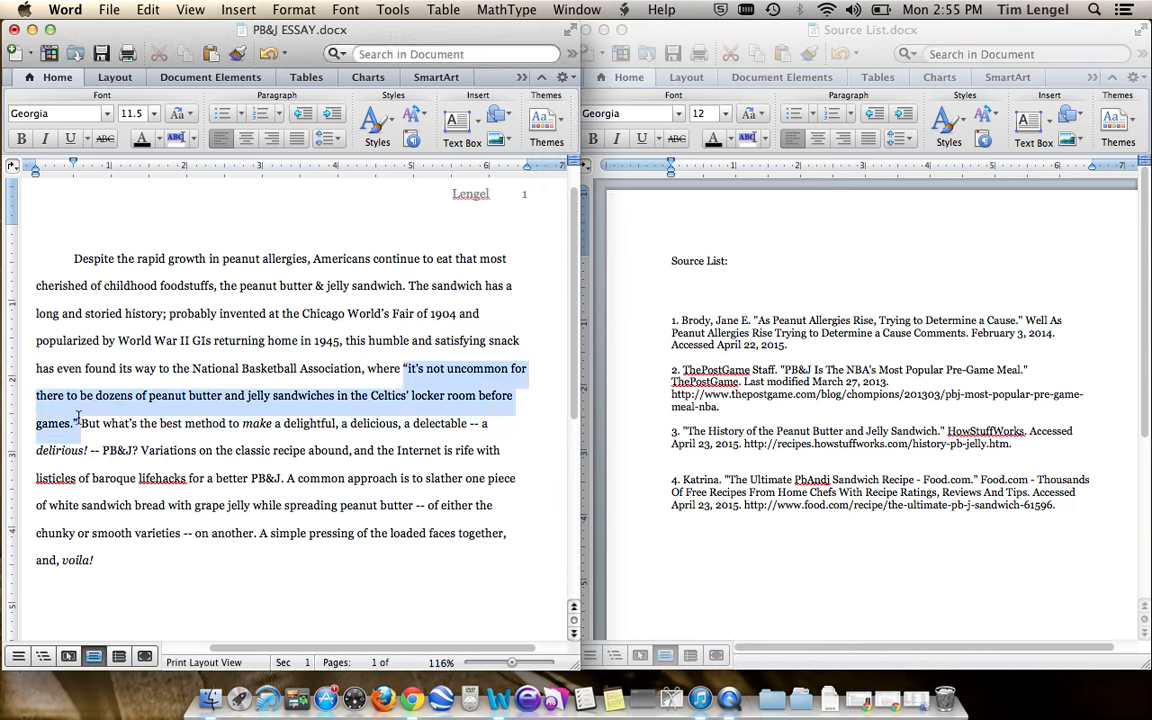
left_click(125, 400)
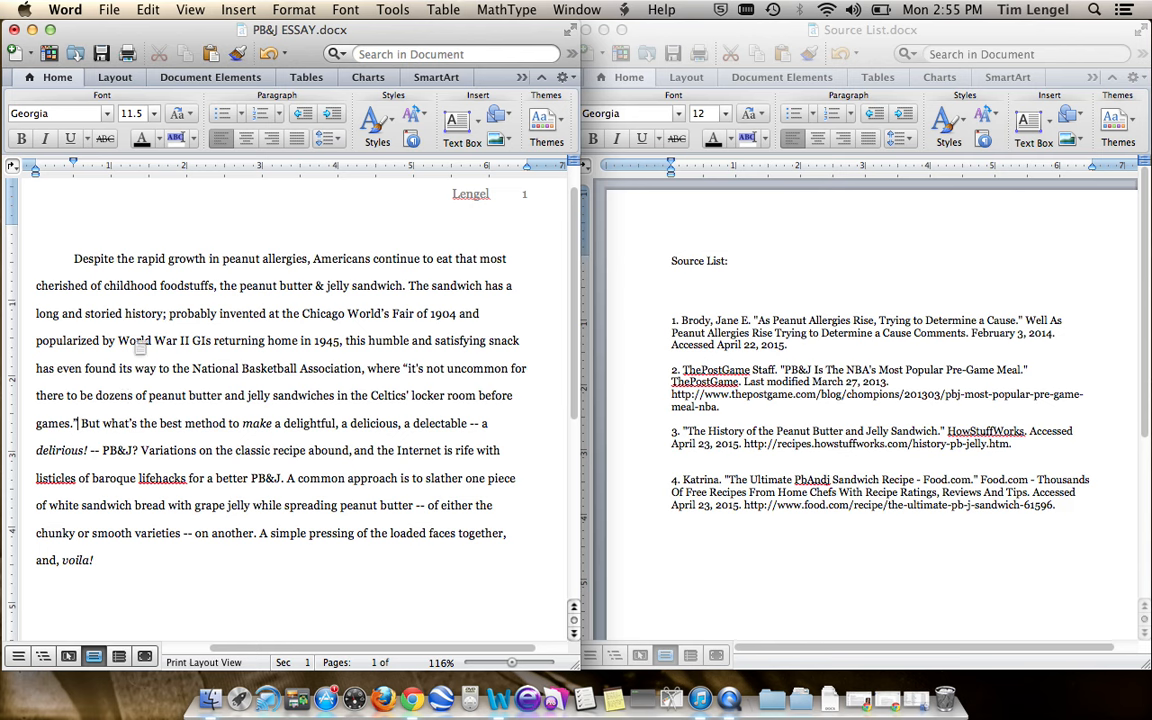
left_click(238, 9)
left_click(262, 145)
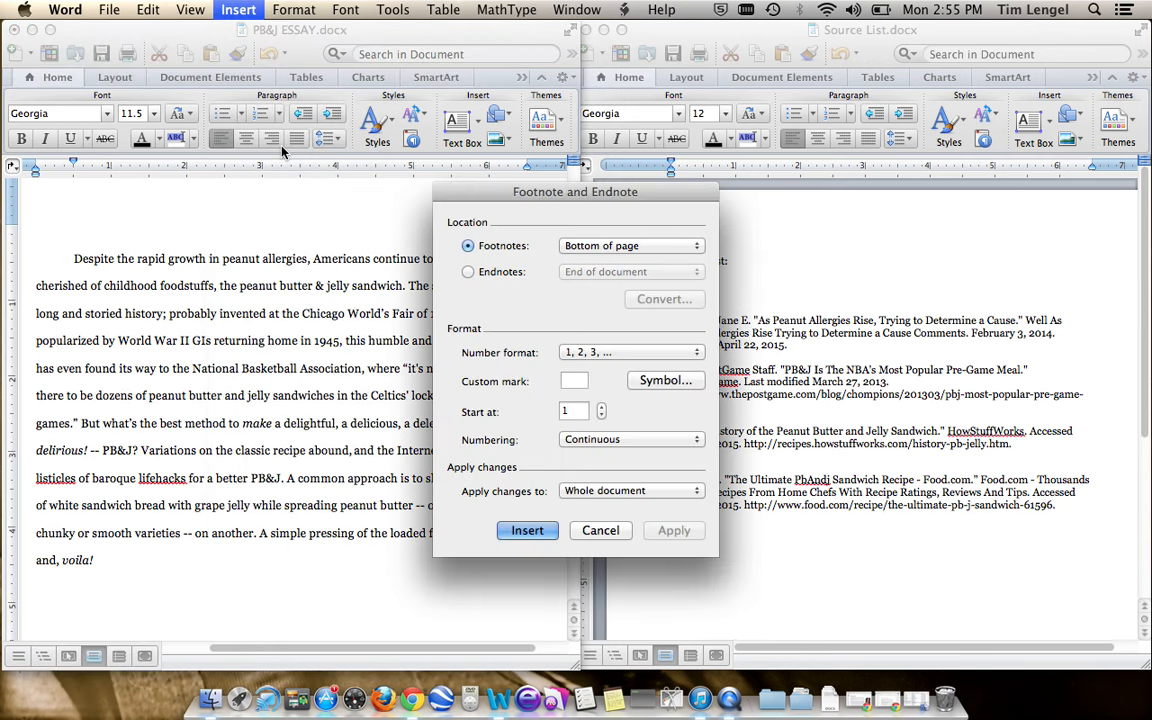
left_click(530, 530)
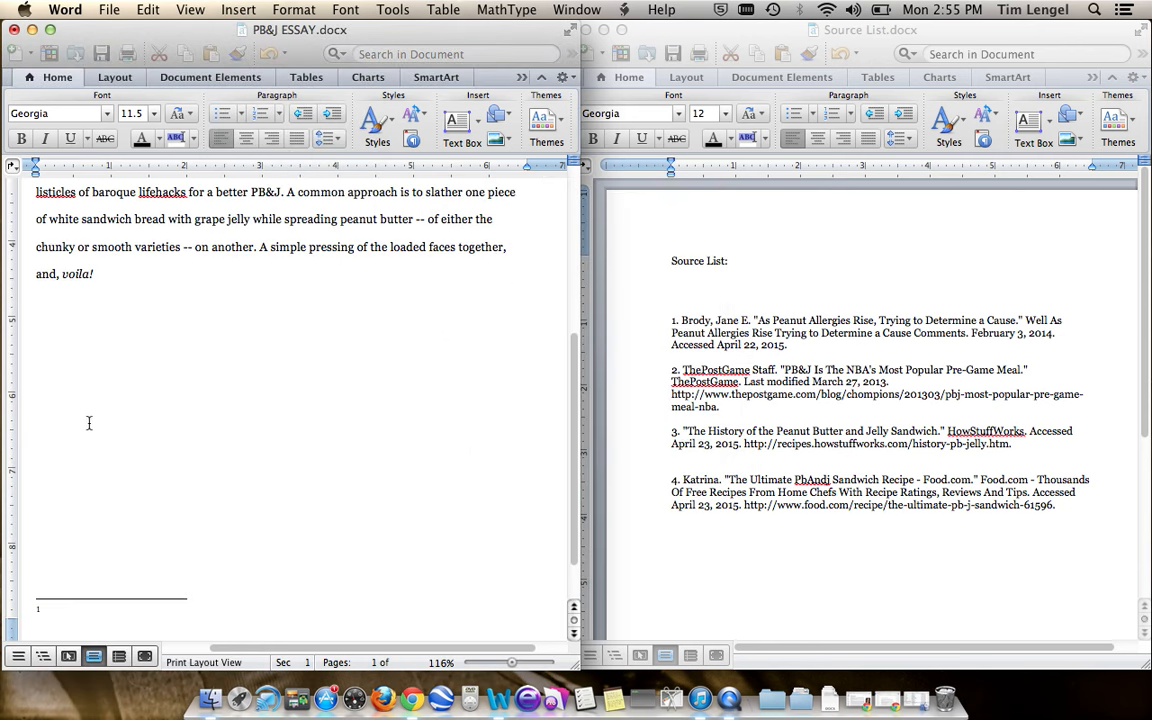
- Examine where the footnote number sits relative to the closing quotation mark after "games."
scroll(145, 366, "up", 2)
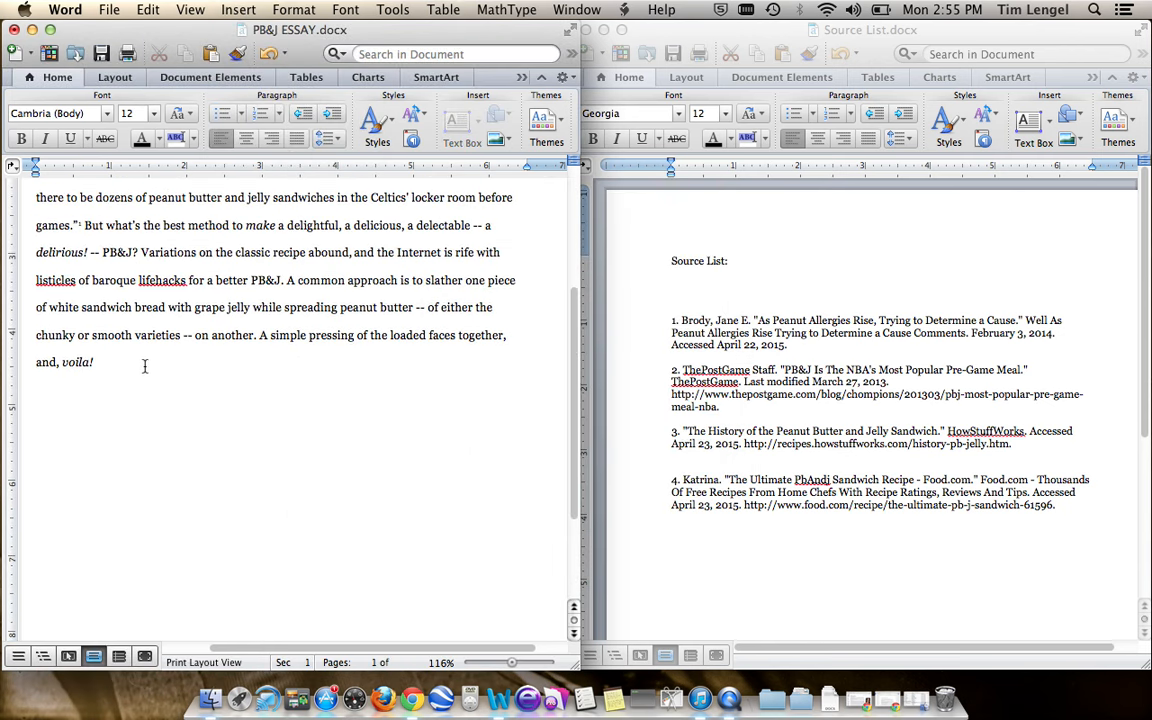
left_click(70, 228)
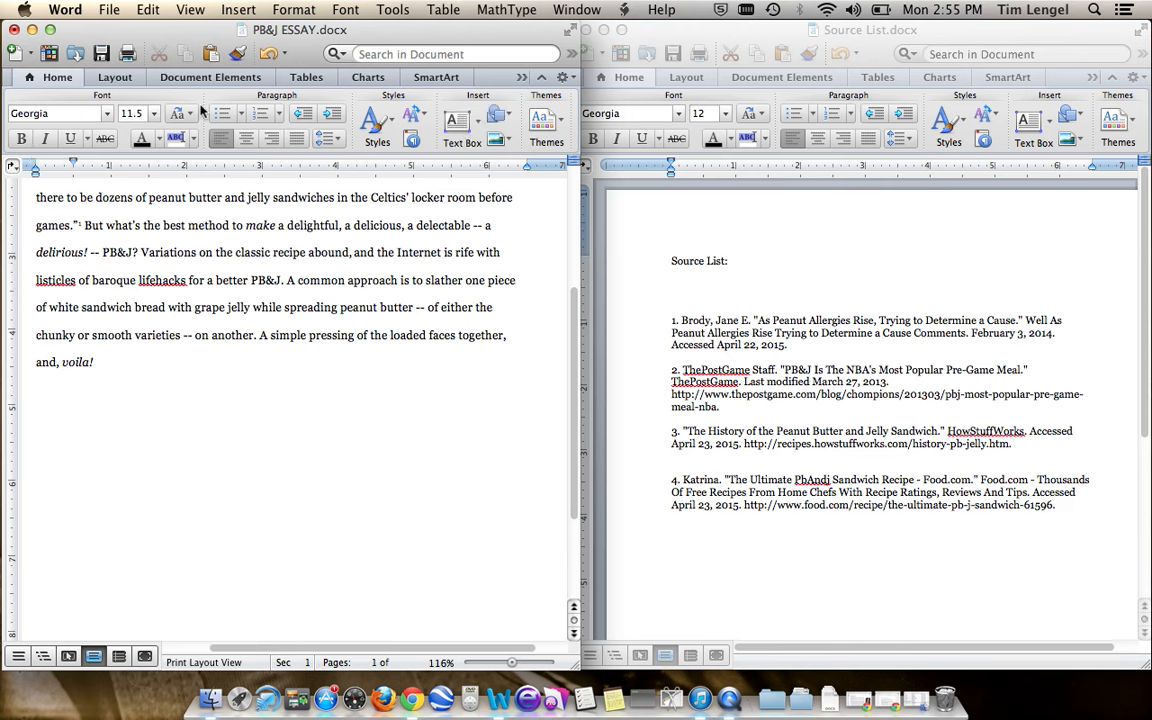
key("shift+Right")
key("shift+Right")
key("shift+Right")
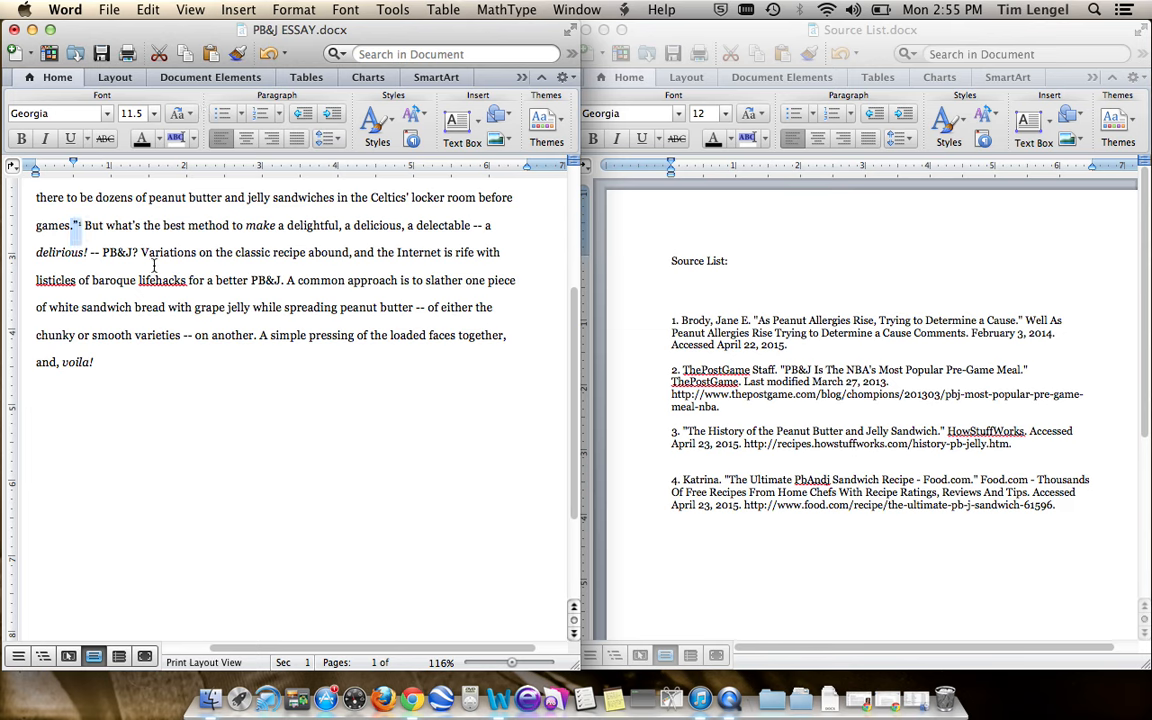
left_click(187, 224)
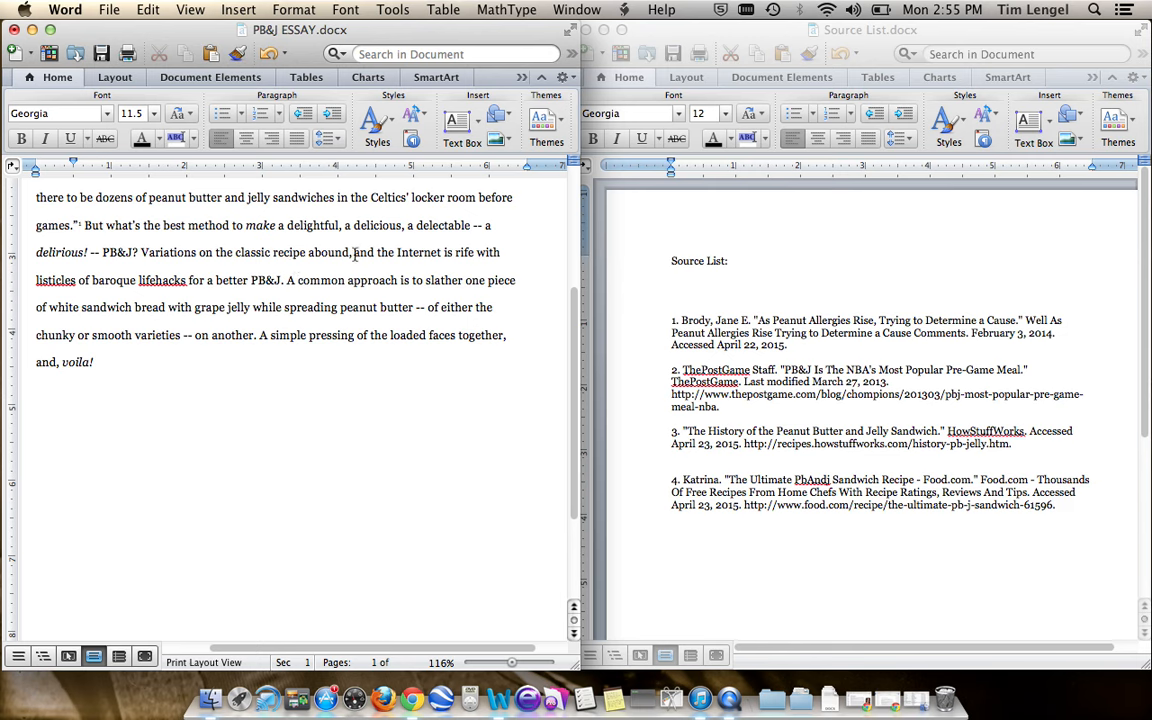
- Insert a second bottom-of-page footnote after the sentence ending in "for a better PB&J."
left_click(200, 252)
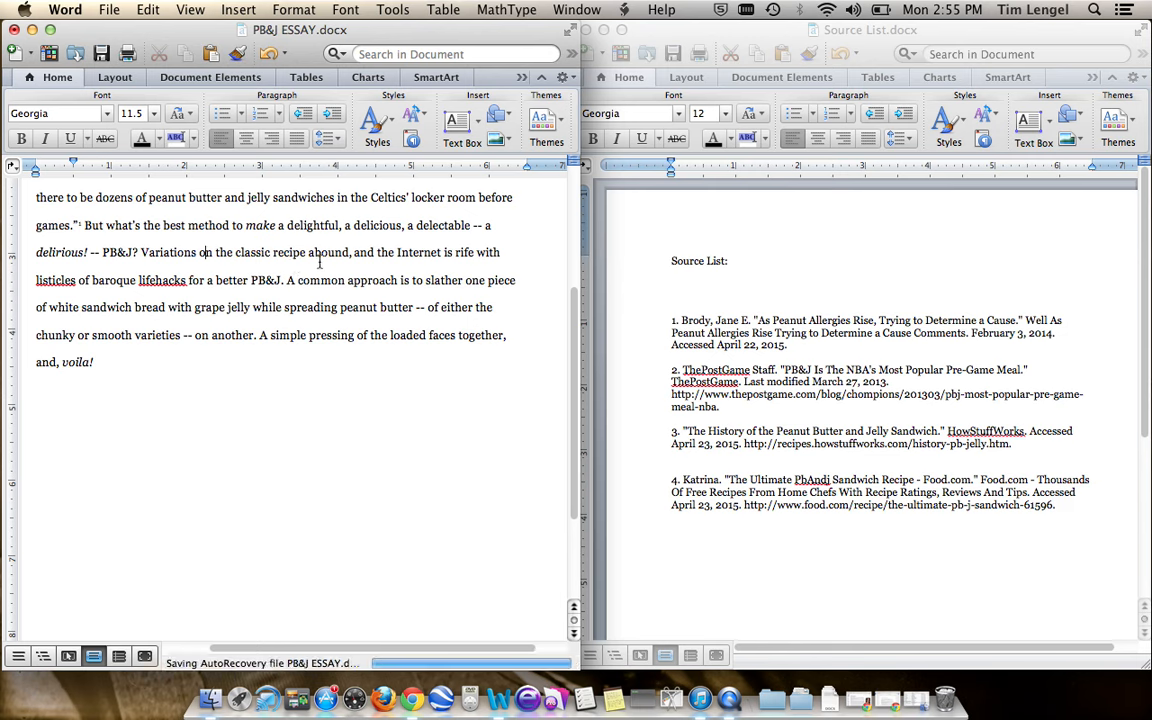
left_click(238, 10)
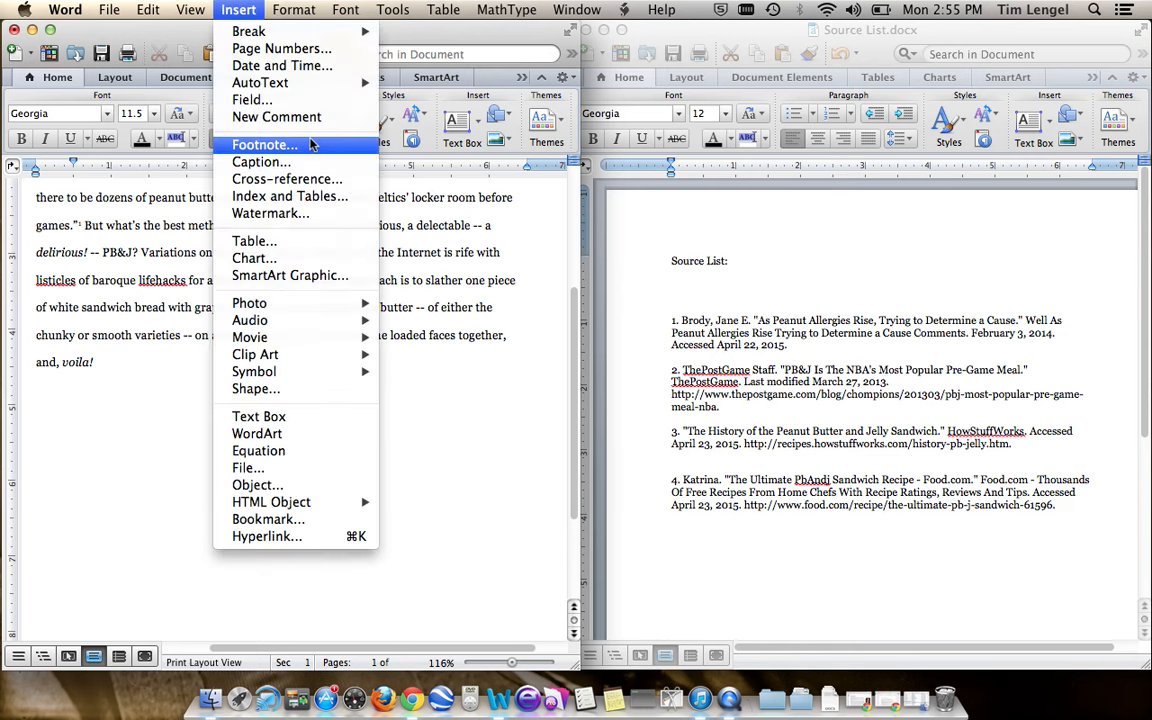
left_click(276, 143)
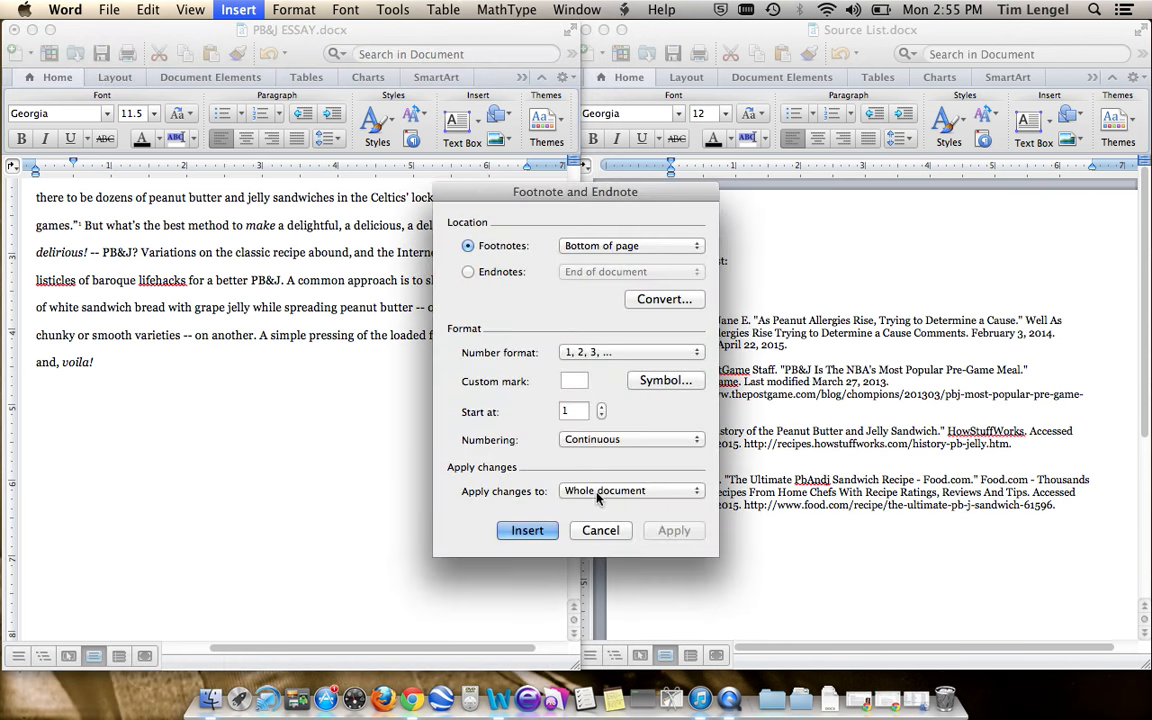
left_click(527, 530)
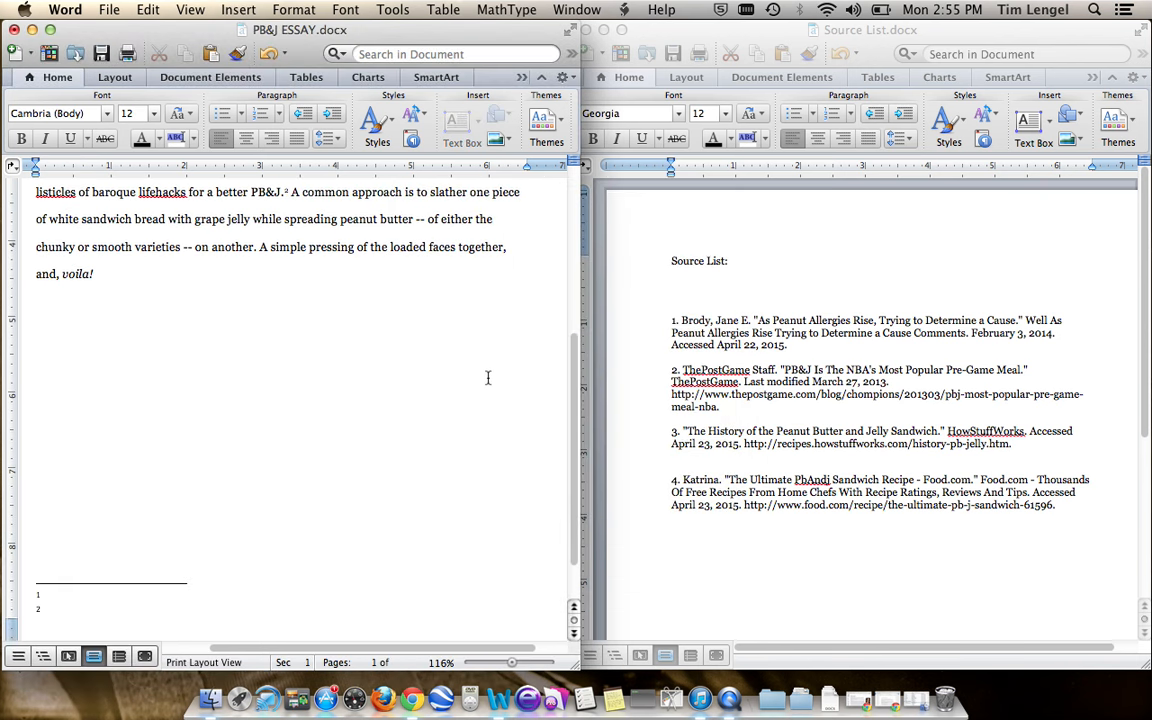
- Add a closing quotation mark after "grape jelly" and insert a third bottom-of-page footnote there
scroll(480, 370, "up", 5)
left_click(249, 382)
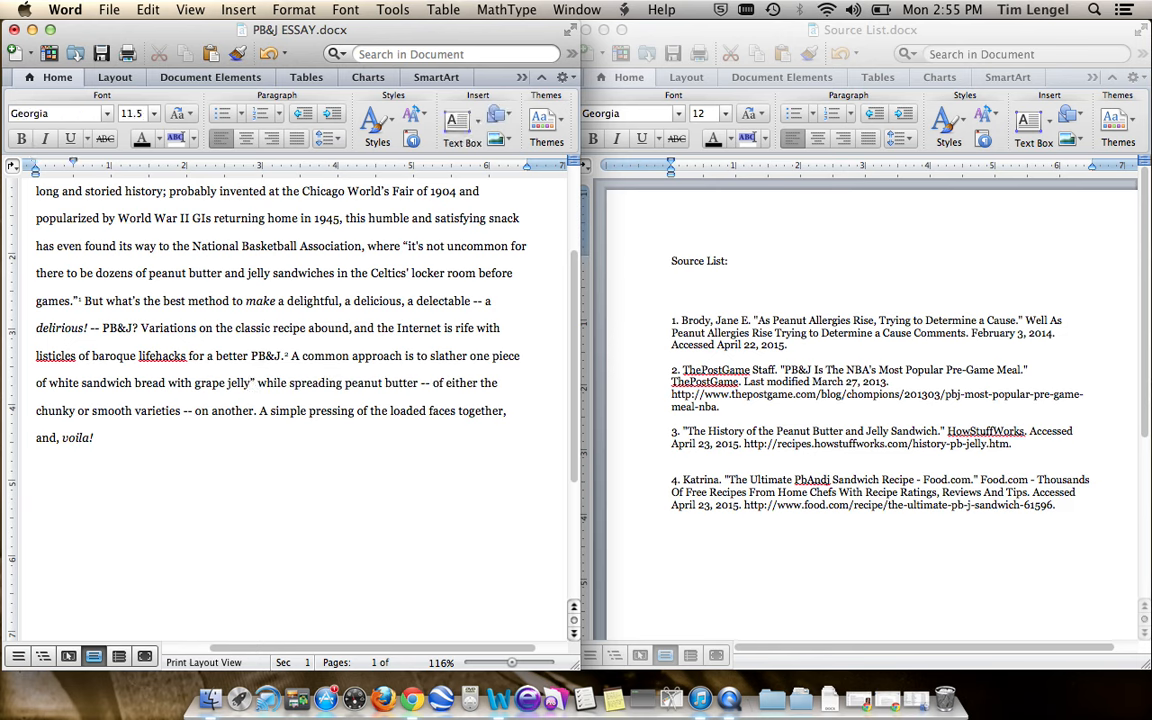
left_click(239, 10)
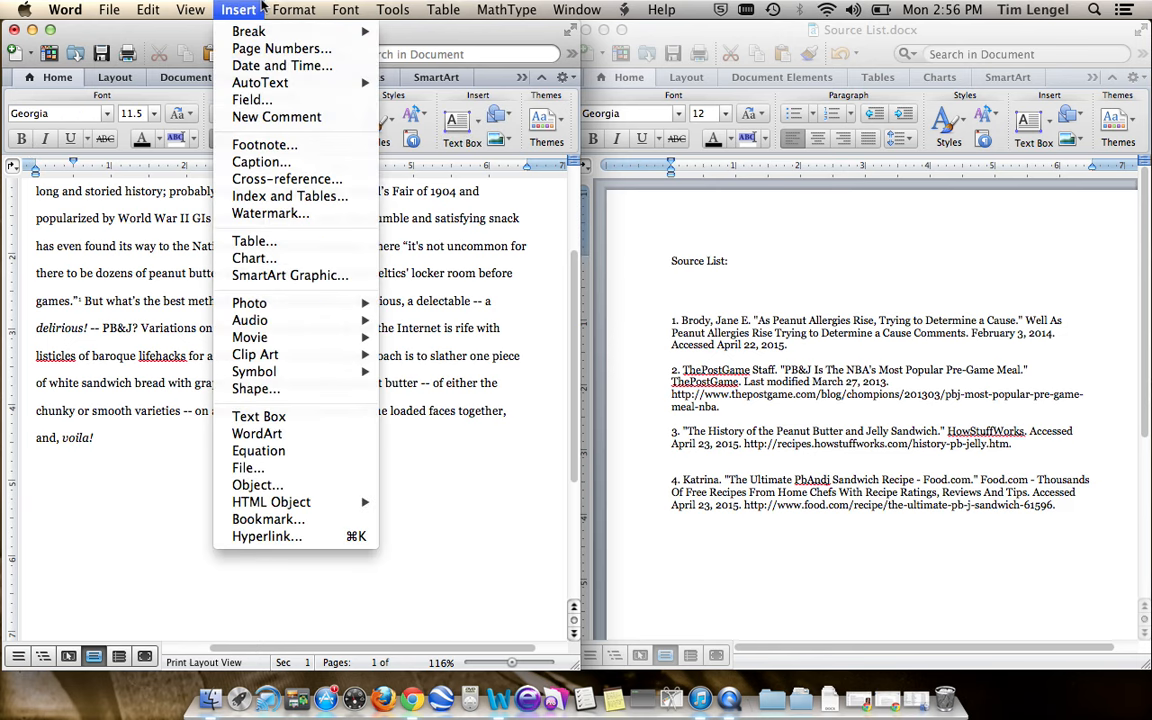
left_click(282, 145)
left_click(545, 531)
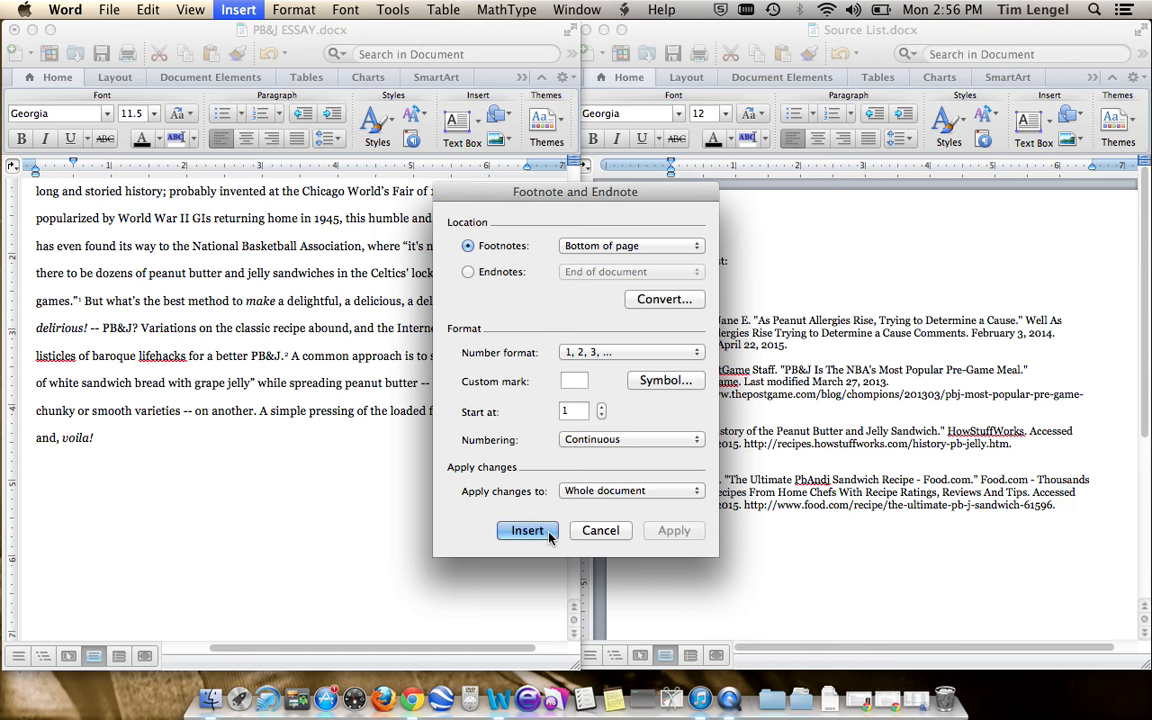
- Delete the stray quotation mark between "grape jelly" and the third footnote number
scroll(246, 377, "up", 4)
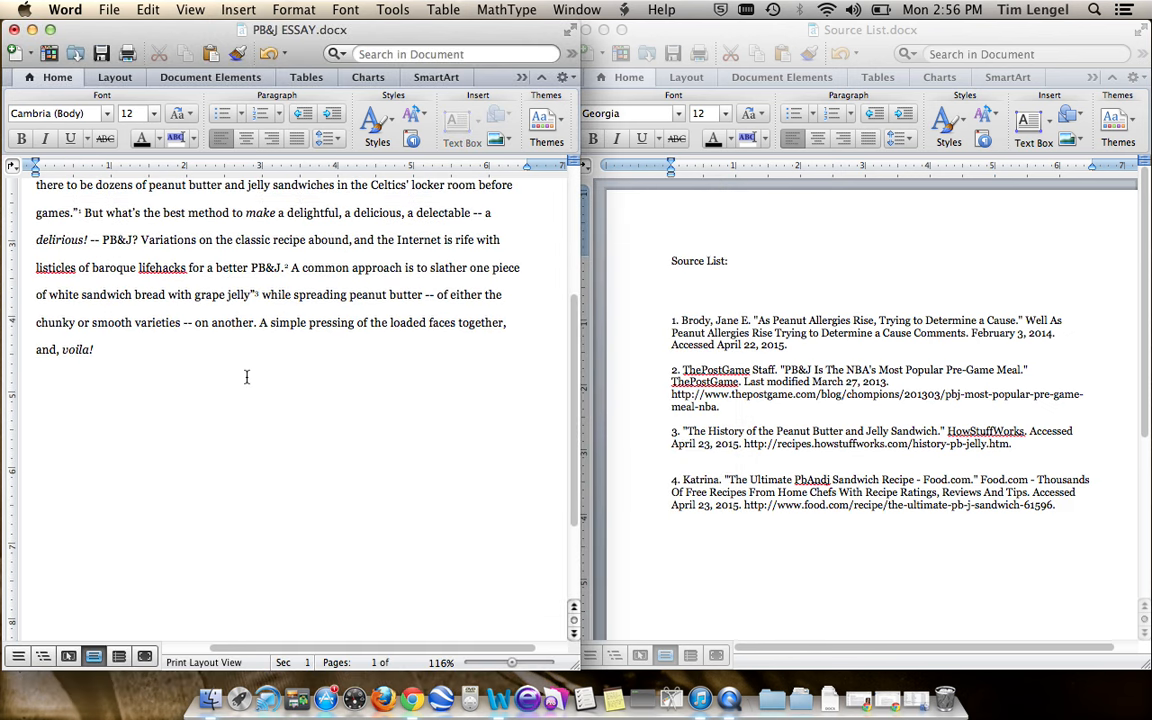
left_click(255, 330)
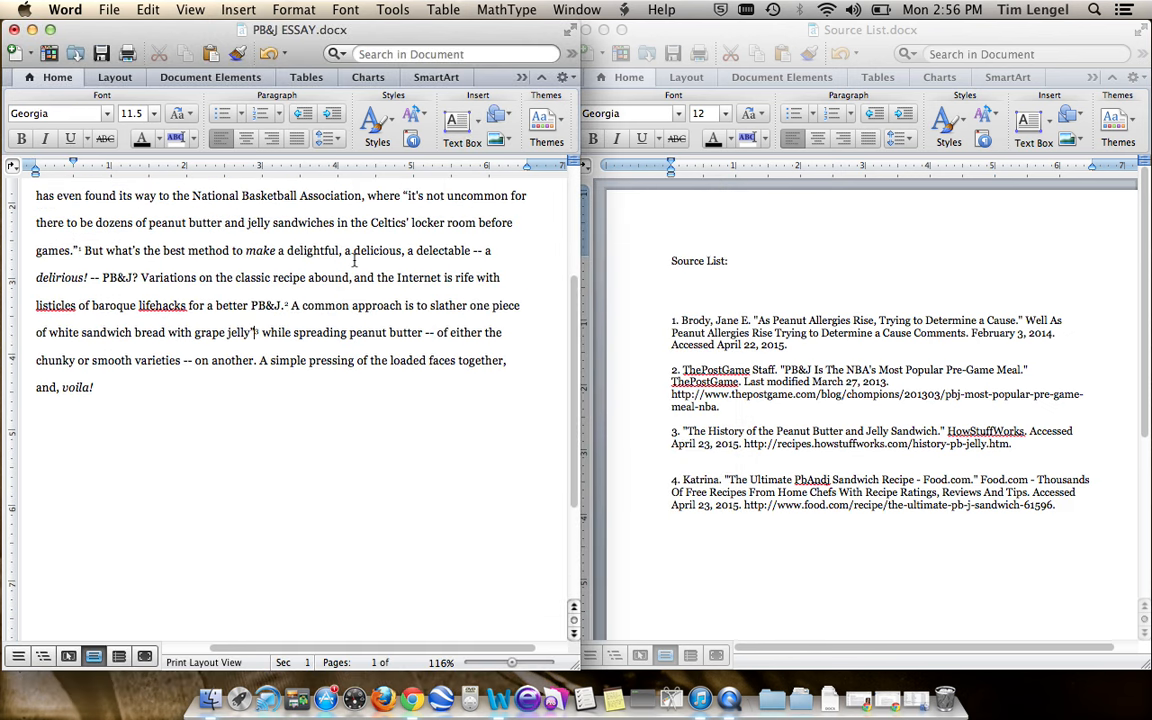
scroll(303, 442, "up", 1)
scroll(303, 442, "down", 6)
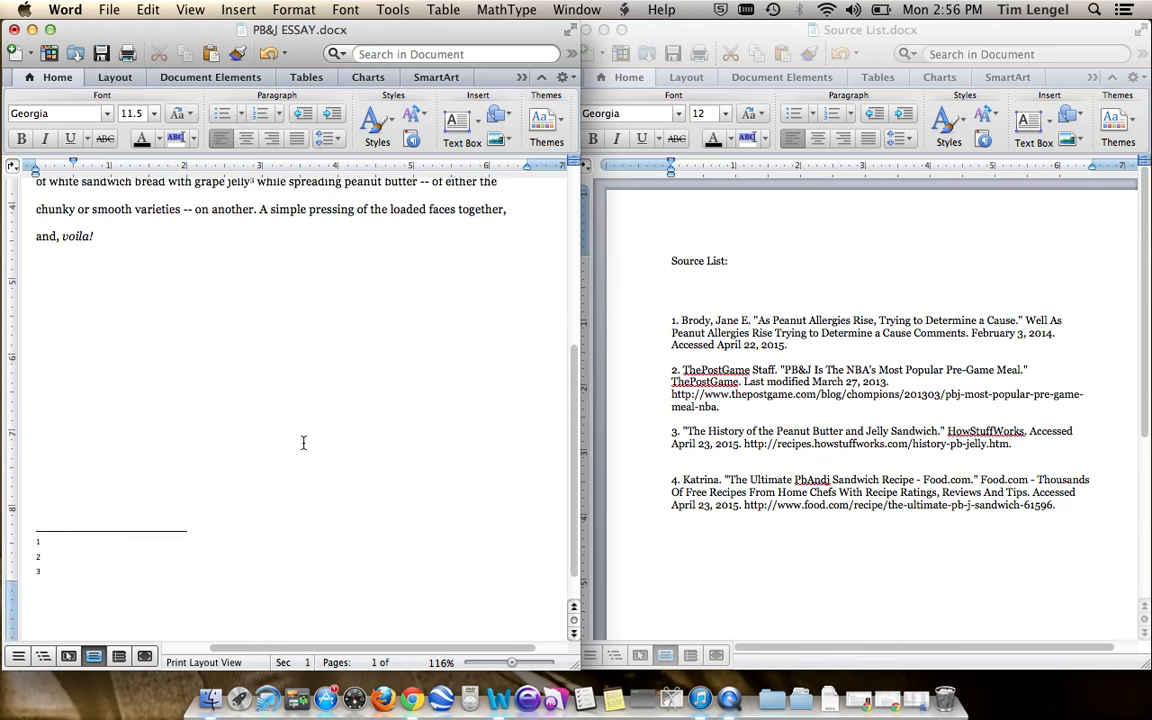
- Copy the full ThePostGame Staff citation, without its list number, from the Source List document into the essay's first footnote
left_click(170, 512)
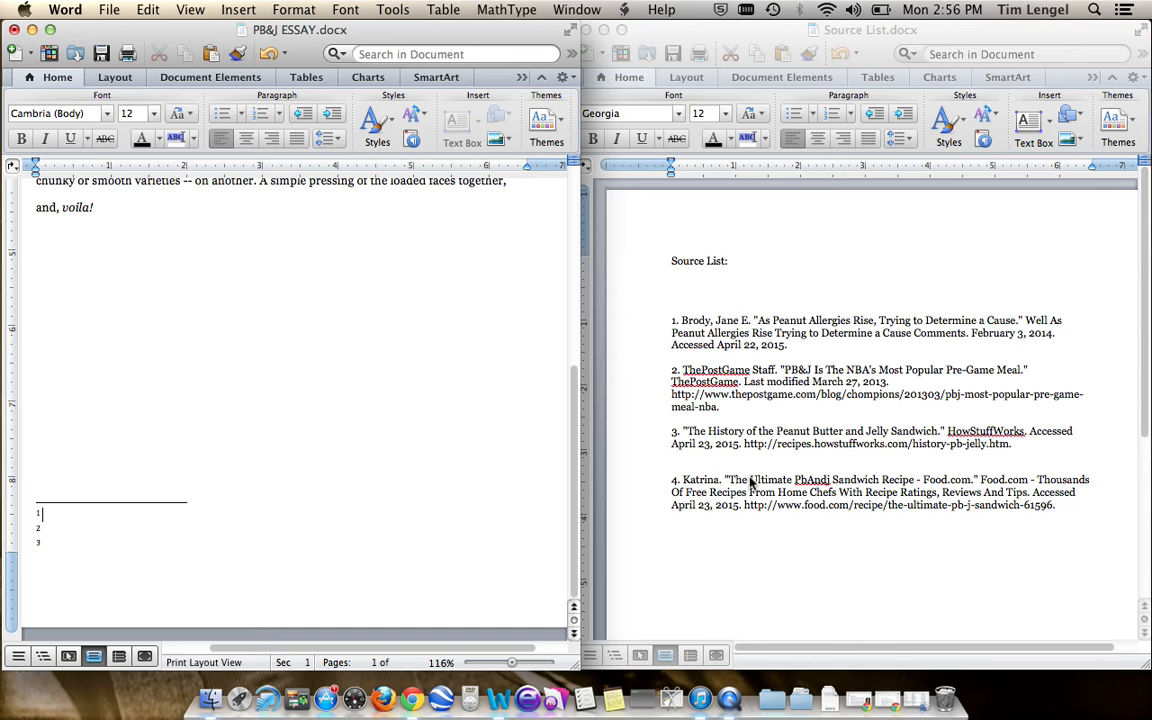
left_click(683, 367)
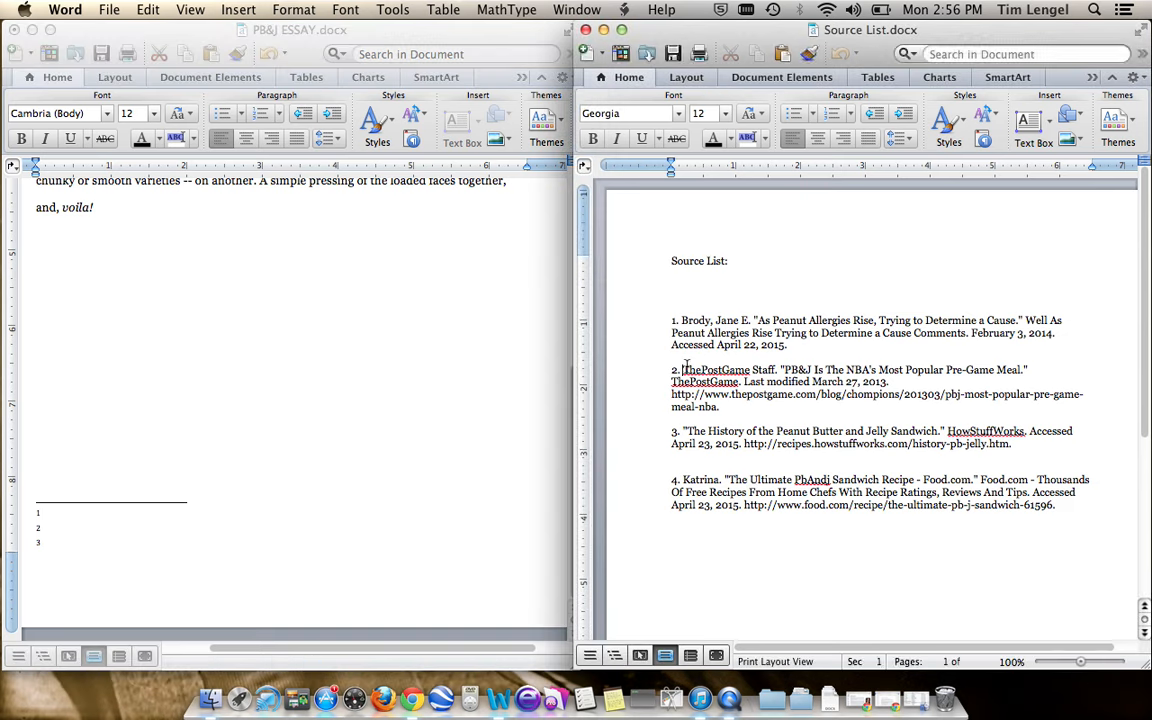
left_click_drag(684, 366, 697, 362)
key("shift+Right")
key("shift+Right")
key("shift+Right")
key("shift+Right")
key("shift+Right")
key("shift+Right")
key("shift+Right")
key("shift+Right")
key("shift+Right")
key("shift+Right")
key("shift+Right")
key("shift+Right")
key("shift+Right")
key("shift+Right")
key("shift+Right")
key("shift+Right")
key("shift+Right")
key("shift+Right")
key("shift+Right")
key("shift+Right")
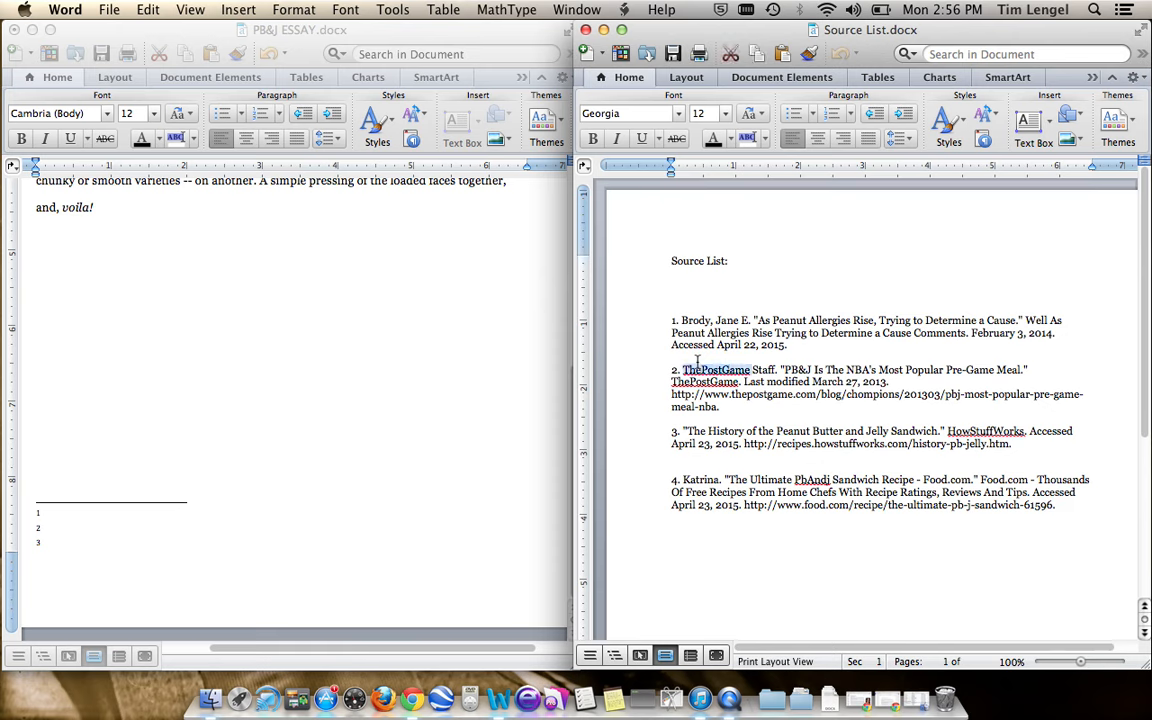
key("shift+Right")
key("shift+Right")
key("shift+Right")
key("shift+Right")
key("shift+Right")
key("shift+Right")
key("shift+Right")
key("shift+Right")
key("shift+Right")
key("shift+Right")
key("shift+Right")
key("shift+Right")
key("shift+Right")
key("shift+Right")
key("shift+Right")
key("shift+Right")
key("shift+Right")
key("shift+Right")
key("shift+Right")
key("shift+Right")
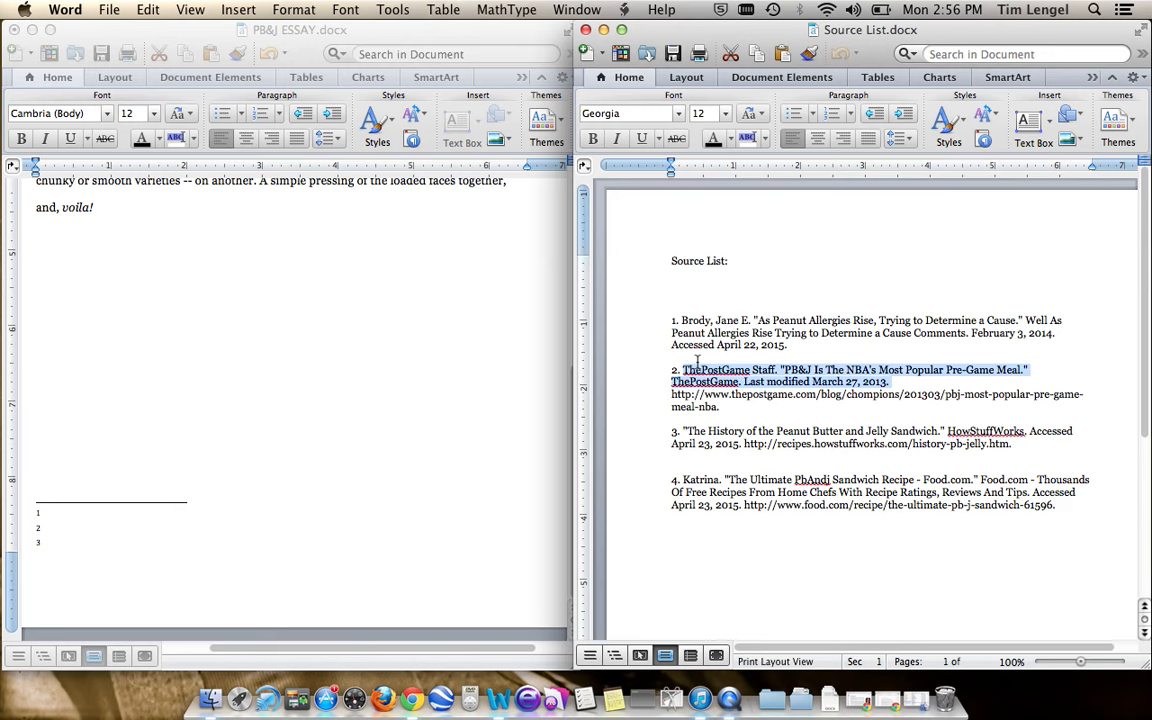
key("shift+Down")
key("shift+Up")
key("shift+Down")
key("shift+Down")
key("super+c")
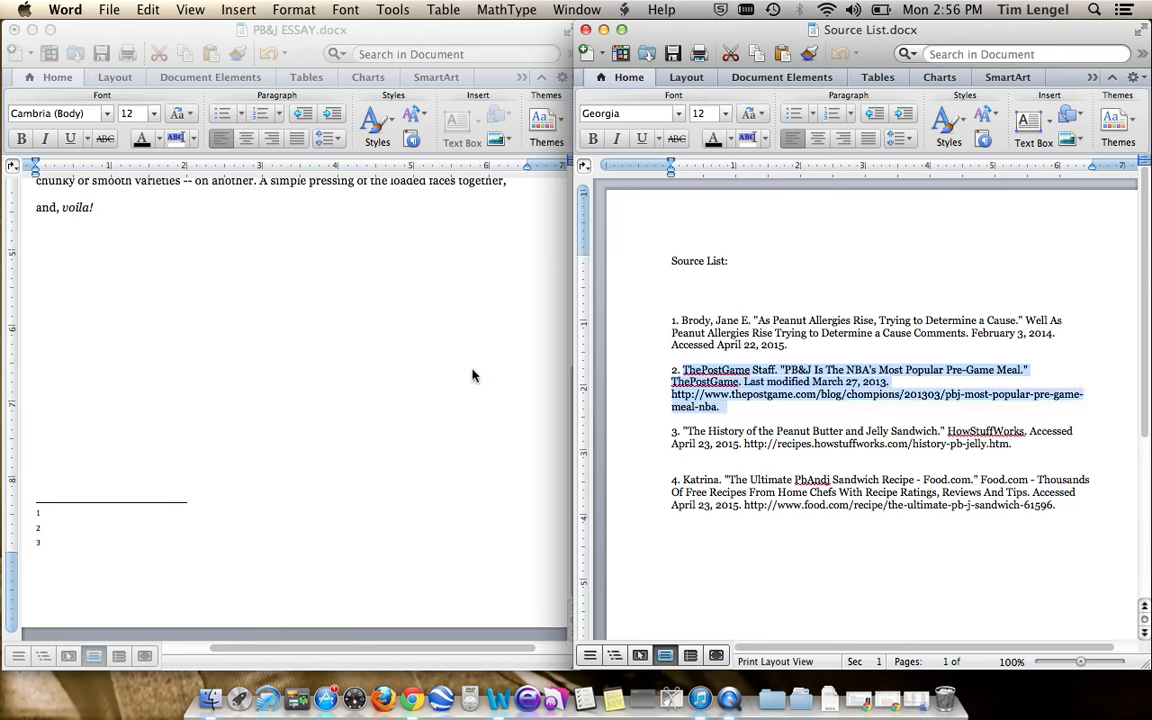
left_click(40, 512)
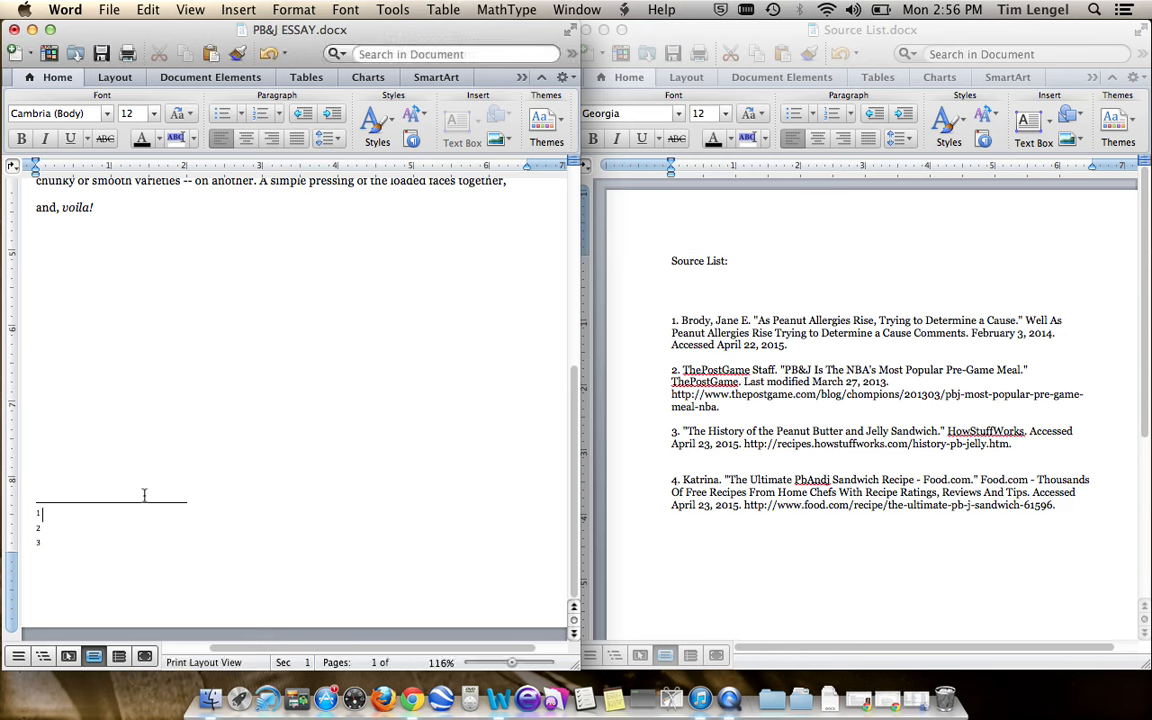
key("super+v")
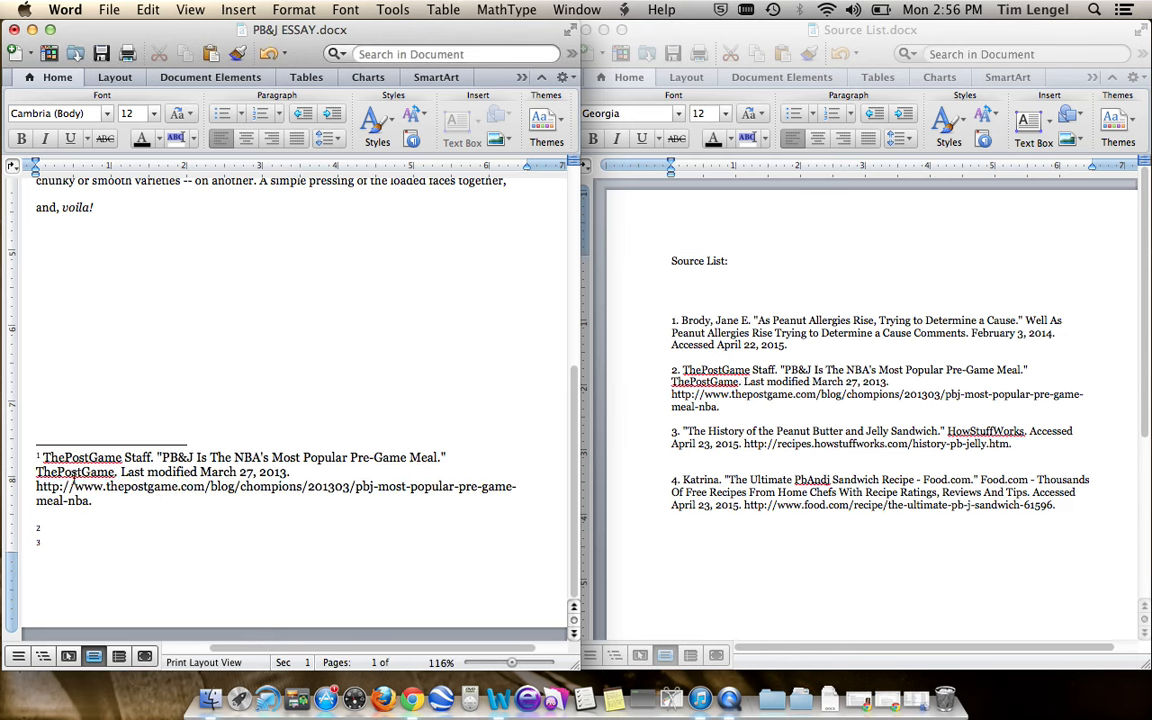
- Enclose "ThePostGame. Last modified March 27, 2013." in parentheses in the first footnote
left_click(37, 471)
type("(")
left_click(306, 472)
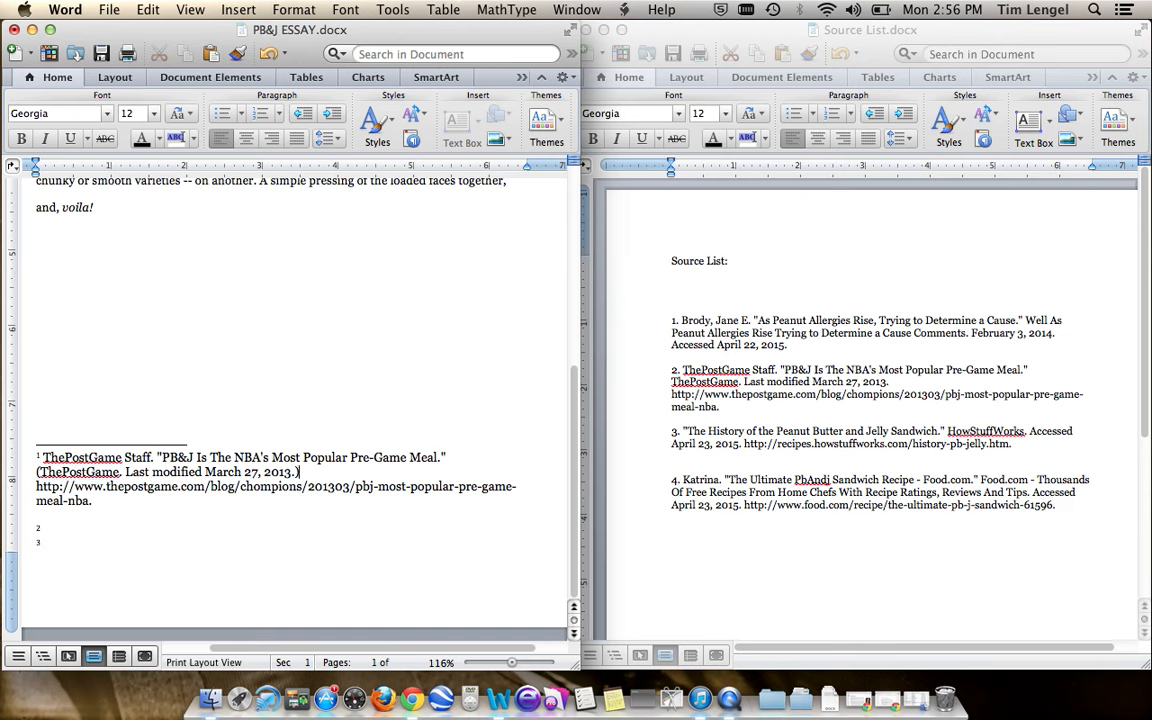
- Delete the web address and the leftover blank line at the end of the first footnote
left_click_drag(36, 486, 93, 500)
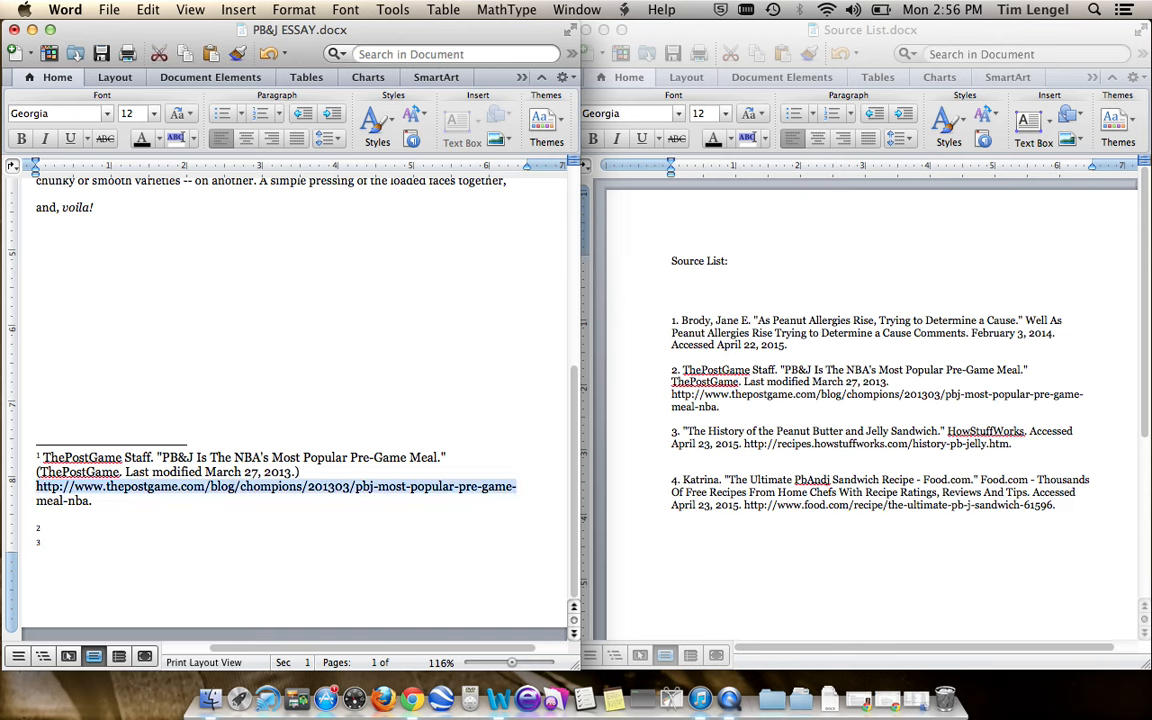
key("BackSpace")
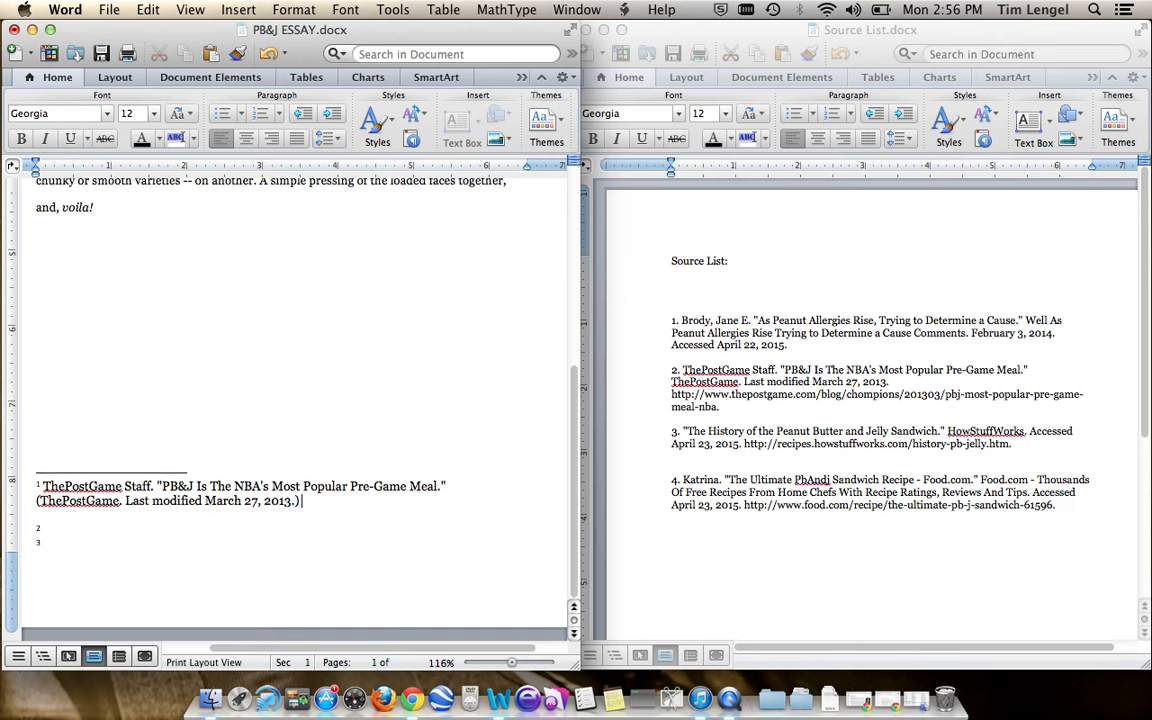
key("Down")
key("BackSpace")
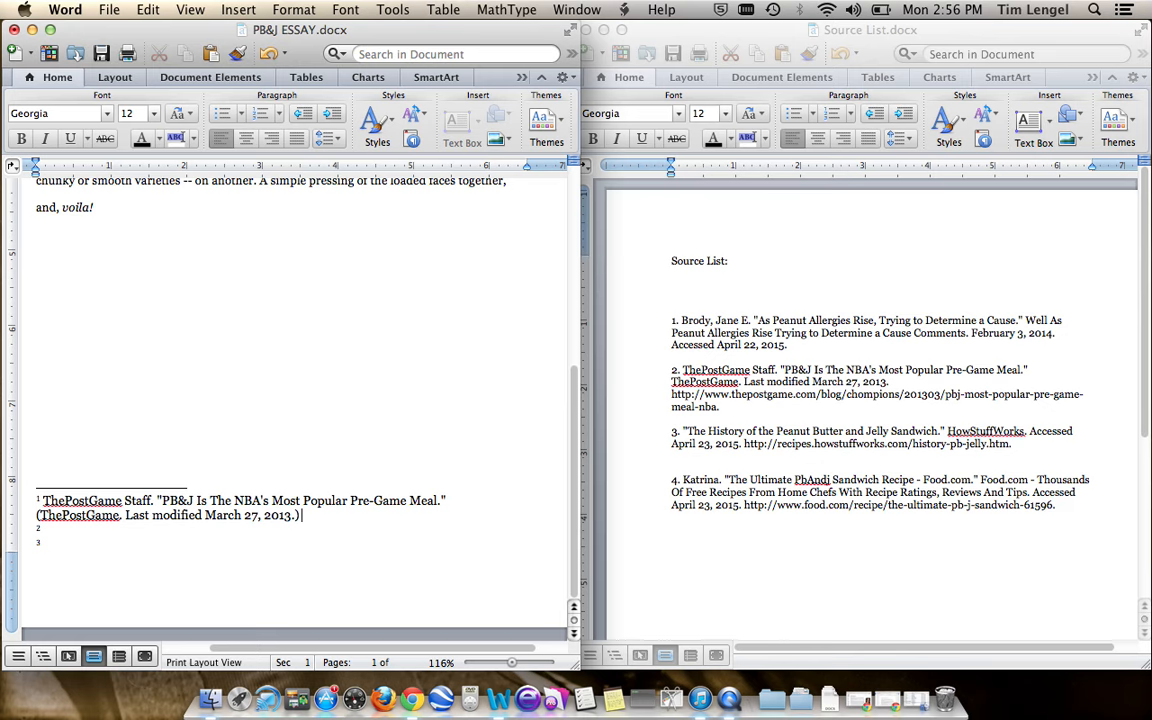
- Copy source 4, the Food.com sandwich recipe citation, without its list number, from Source List into the essay's second footnote
left_click(280, 528)
type("Ibi")
left_click(1060, 505)
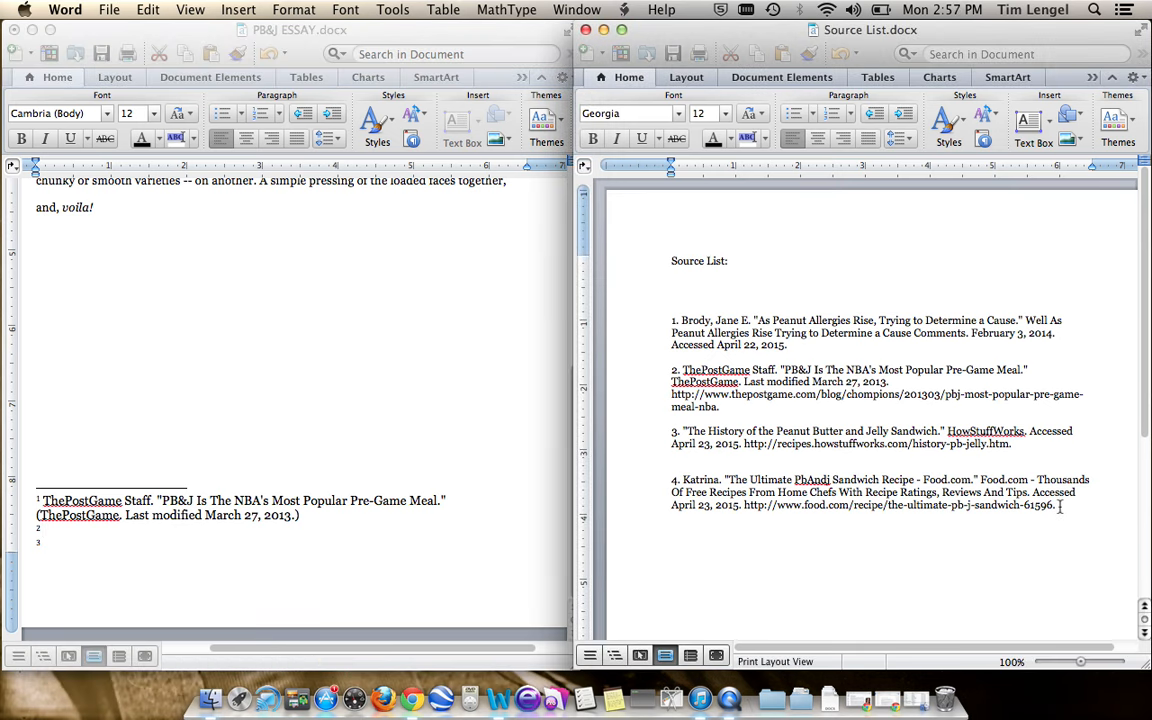
left_click_drag(1060, 505, 683, 481)
key("super+c")
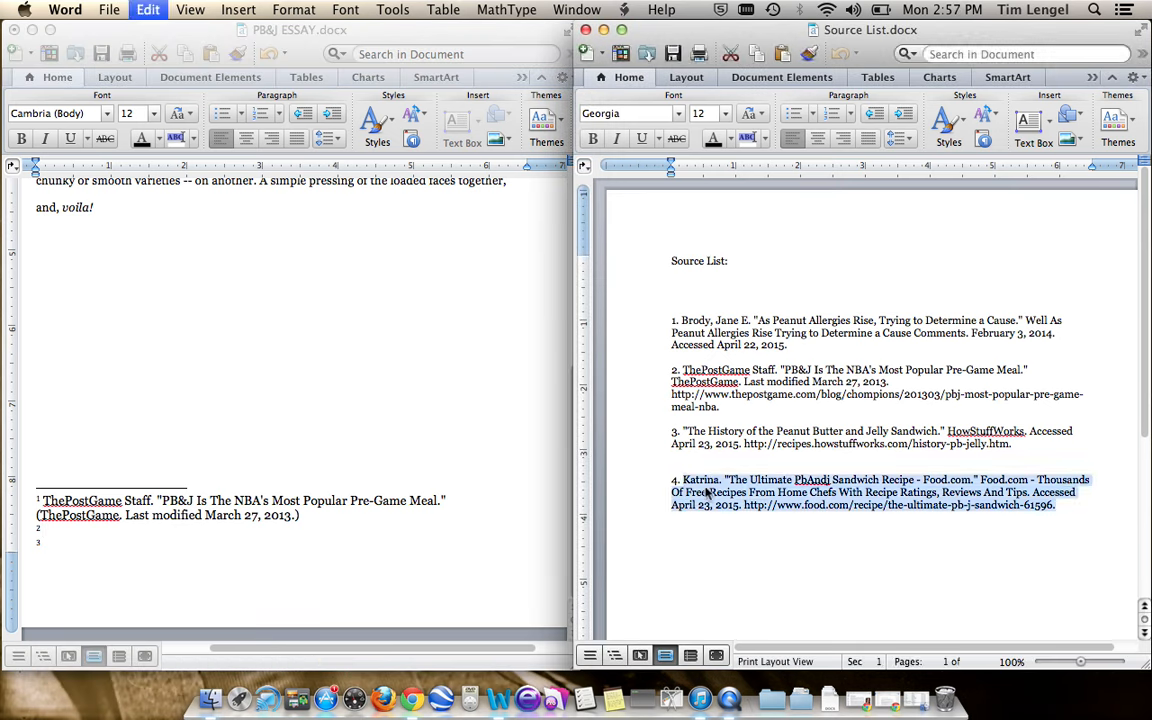
left_click(60, 529)
key("super+v")
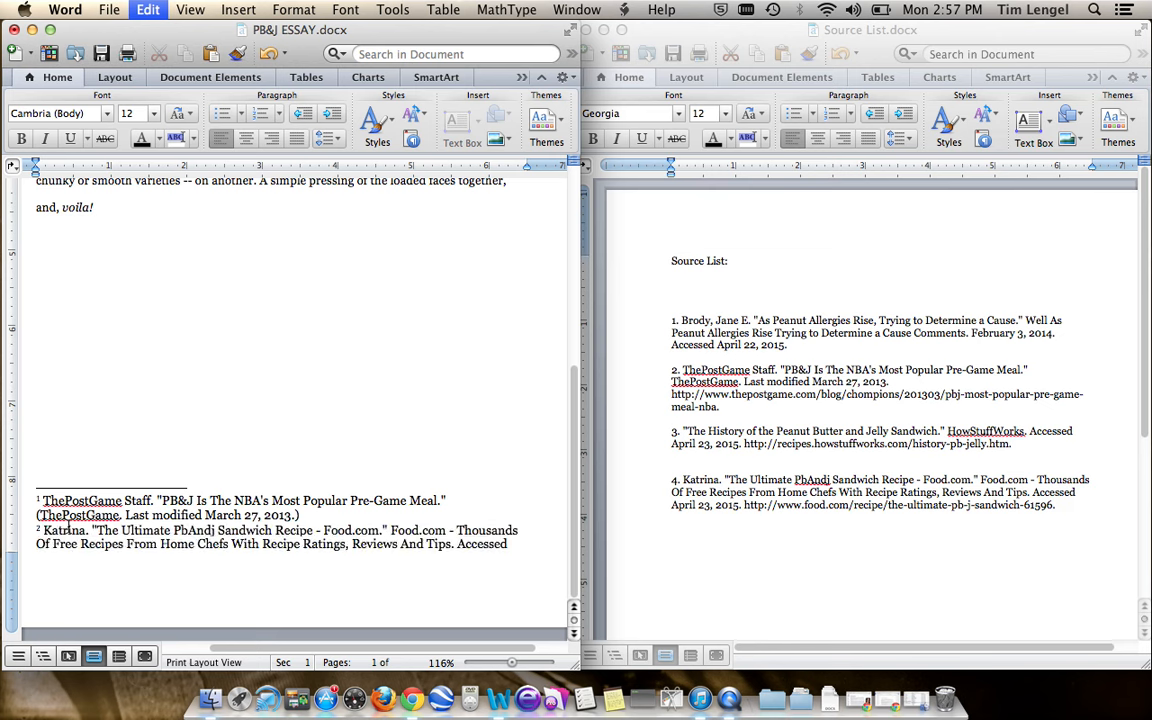
- Enclose the second footnote's publication details, from "Food.com - Thousands" through "Accessed April 23, 2015.", in parentheses
left_click(390, 501)
type("(")
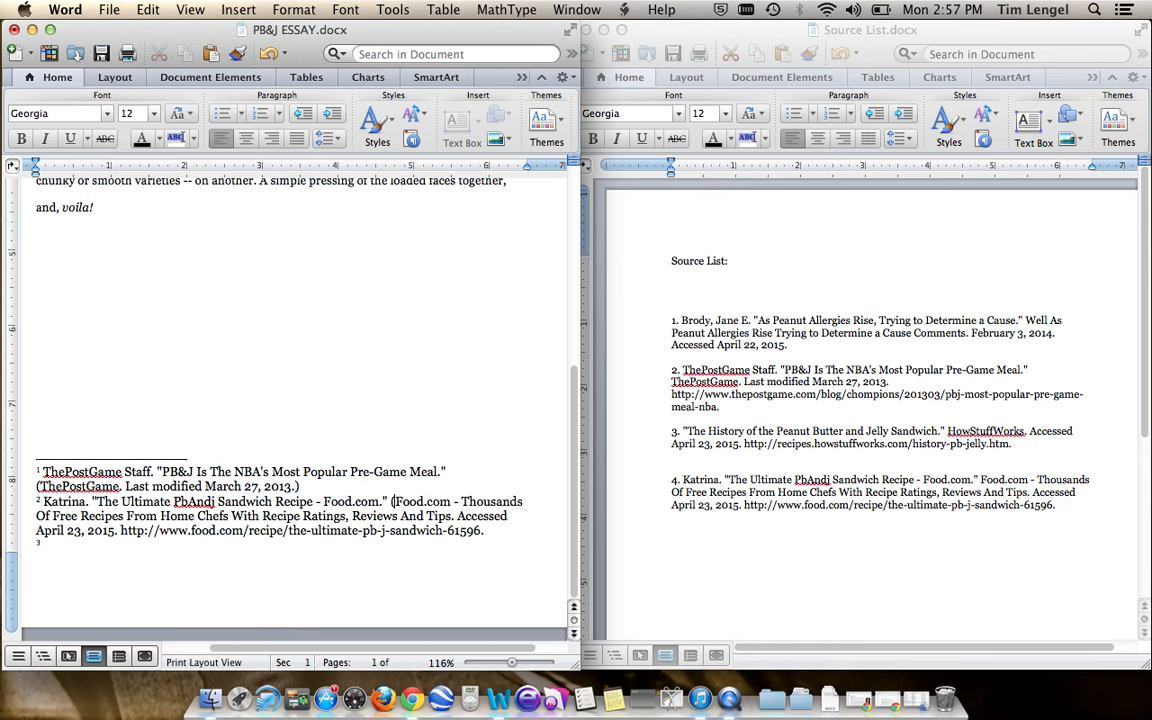
left_click(119, 531)
type(")")
- Remove the web address from the end of the second footnote
key("Right")
key("shift+Down")
key("shift+Left")
key("shift+Left")
key("shift+Left")
key("shift+Left")
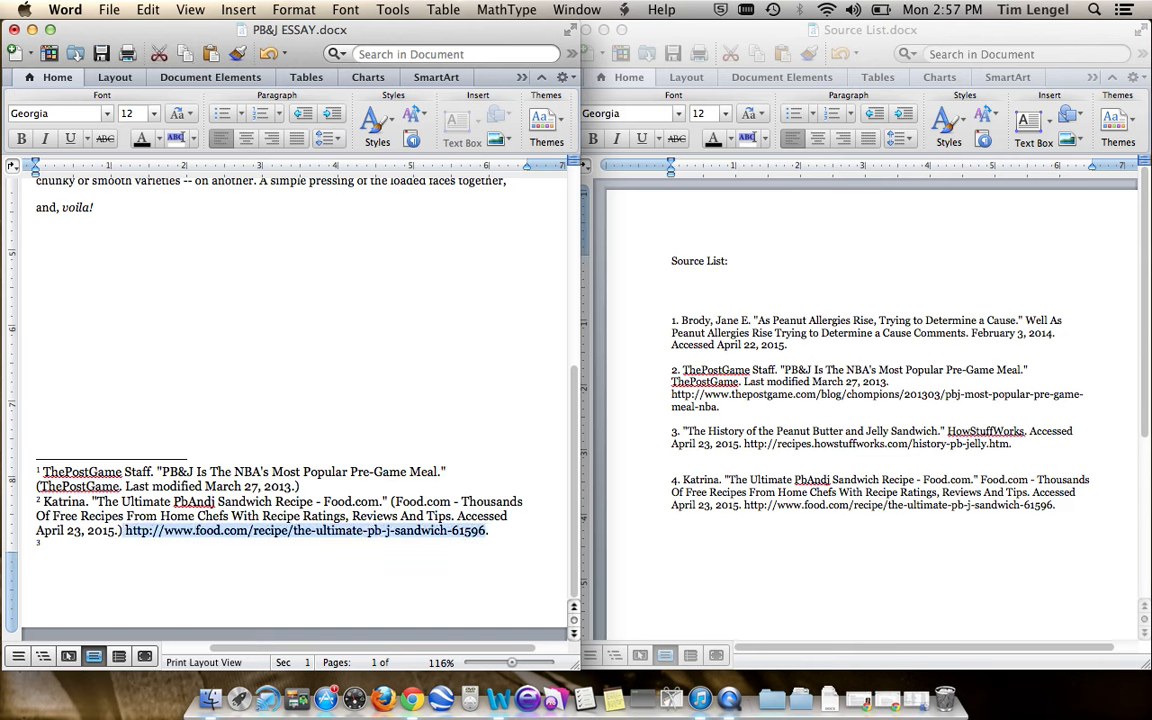
key("super+x")
- Copy the first footnote's citation text into the empty third footnote
key("Down")
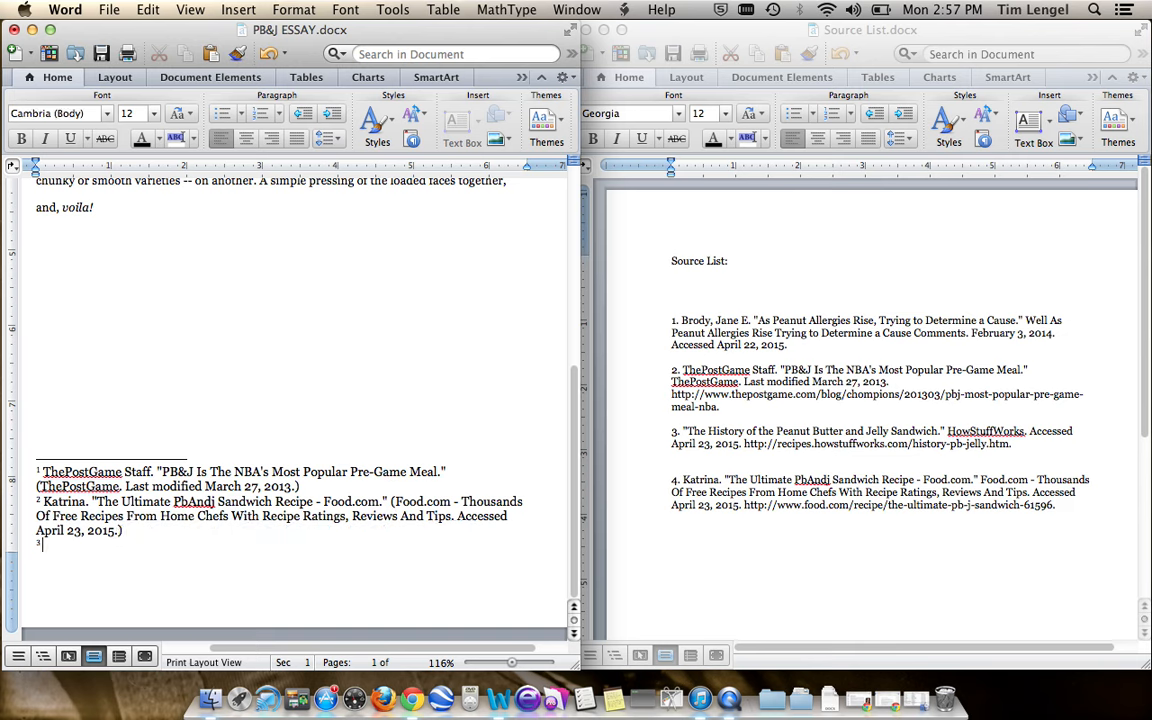
left_click_drag(281, 486, 50, 476)
left_click(72, 546)
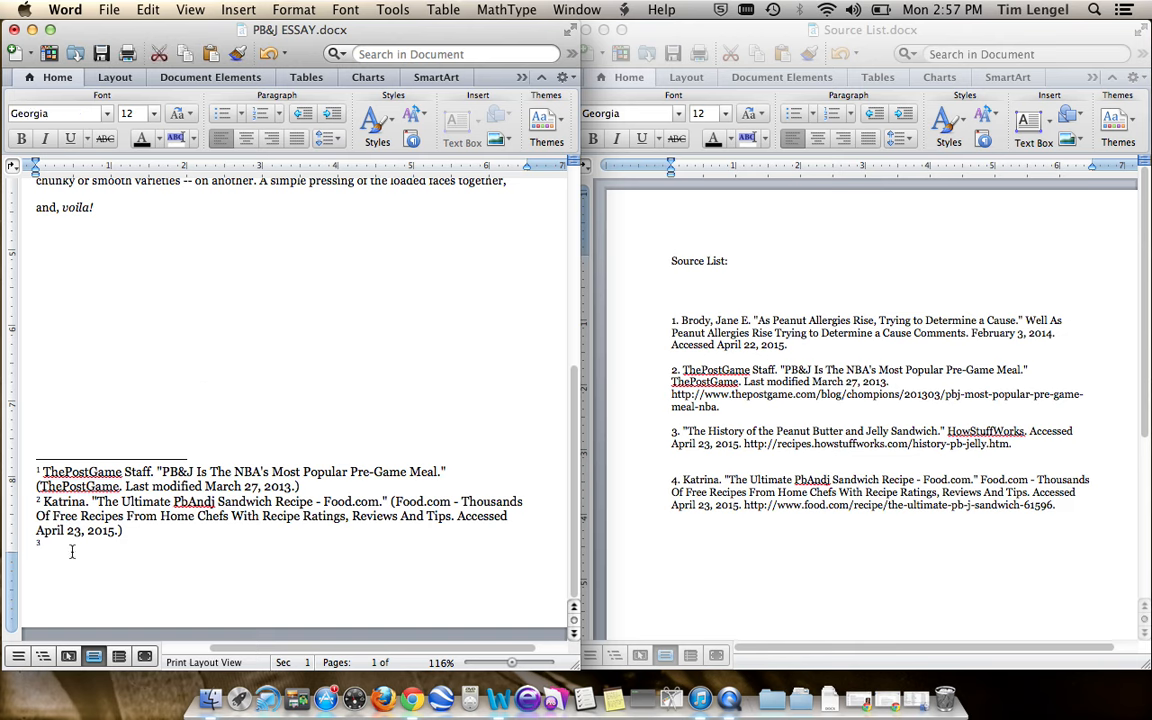
key("super+v")
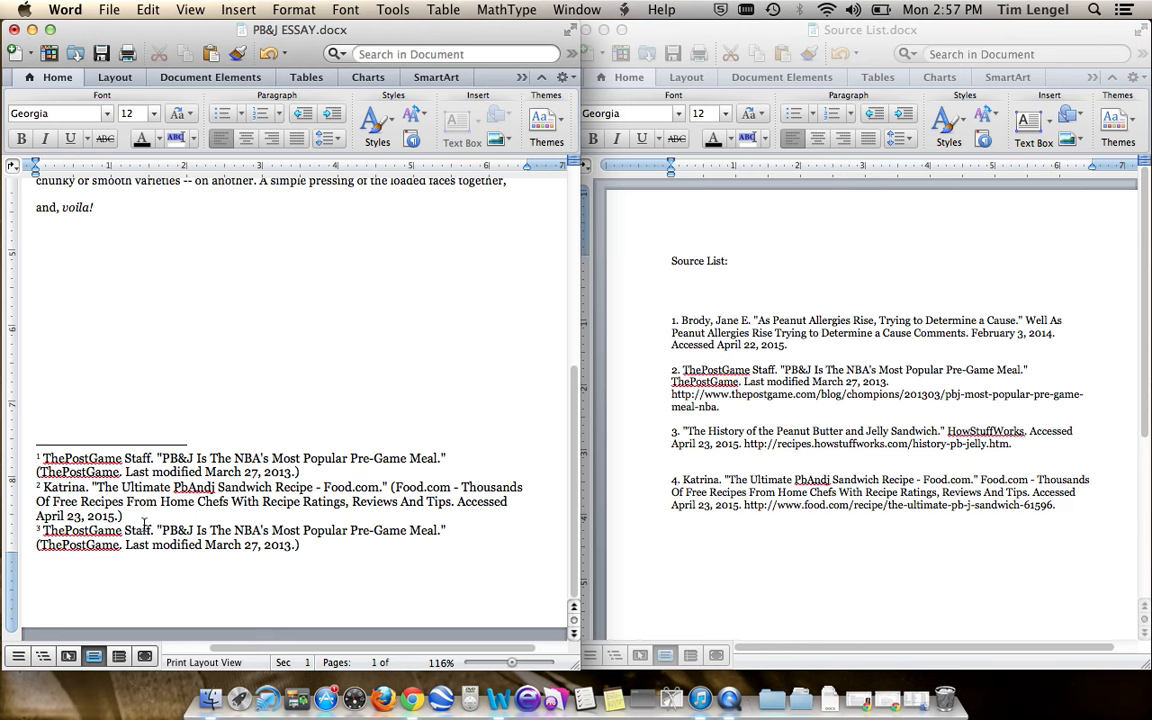
- Shorten the third footnote to ThePostGame Staff. "PB&J." by deleting the rest of the title and the parenthesized publication details
left_click_drag(203, 530, 429, 527)
key("BackSpace")
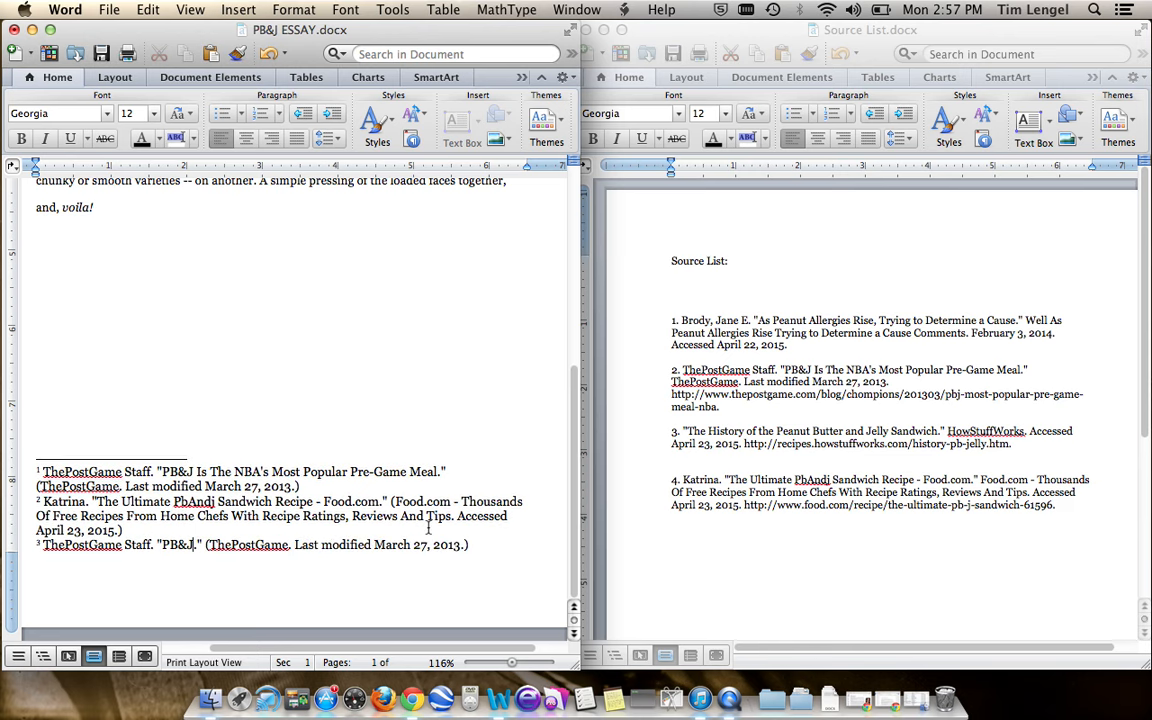
key("Right")
key("Right")
key("shift+End")
key("BackSpace")
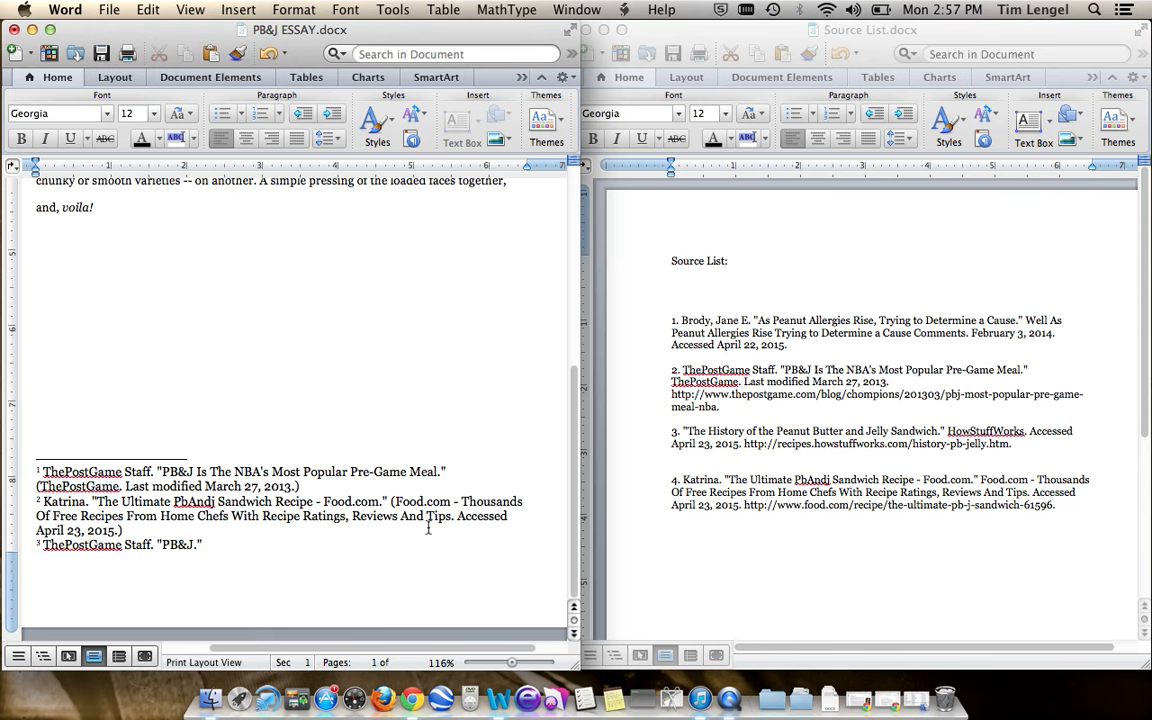
- Copy all four numbered citations from Source List onto page 2 of the essay
left_click(364, 306)
scroll(364, 306, "up", 1)
scroll(364, 306, "down", 1)
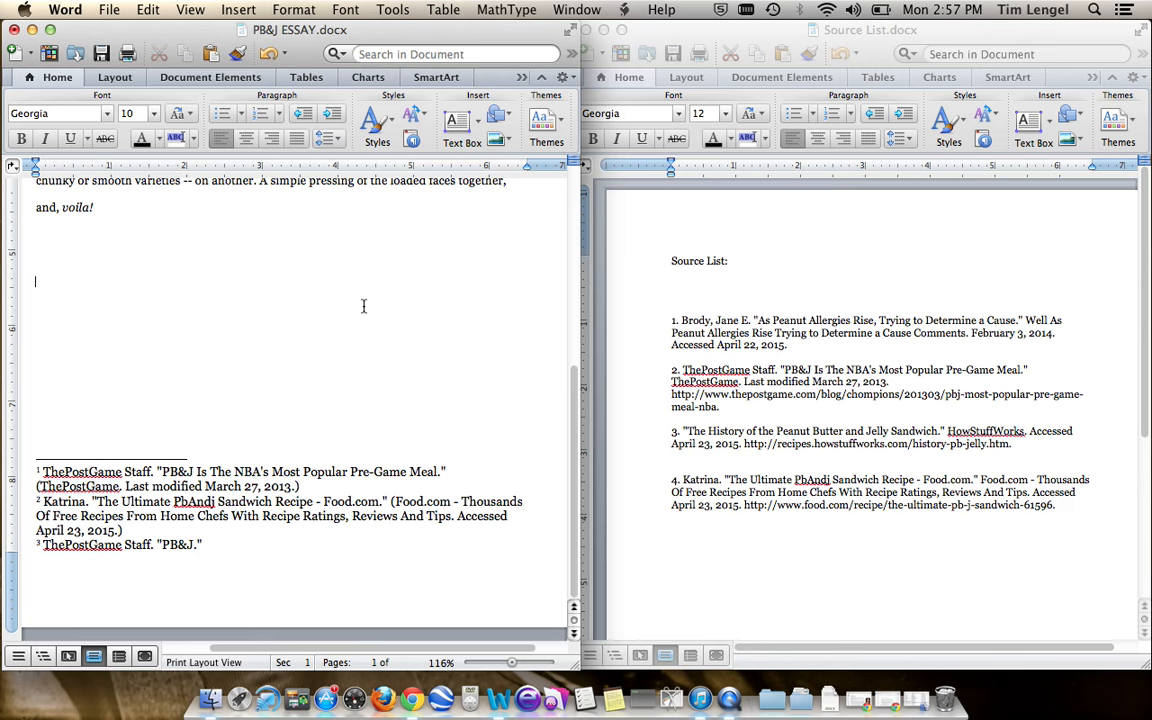
scroll(294, 400, "down", 5)
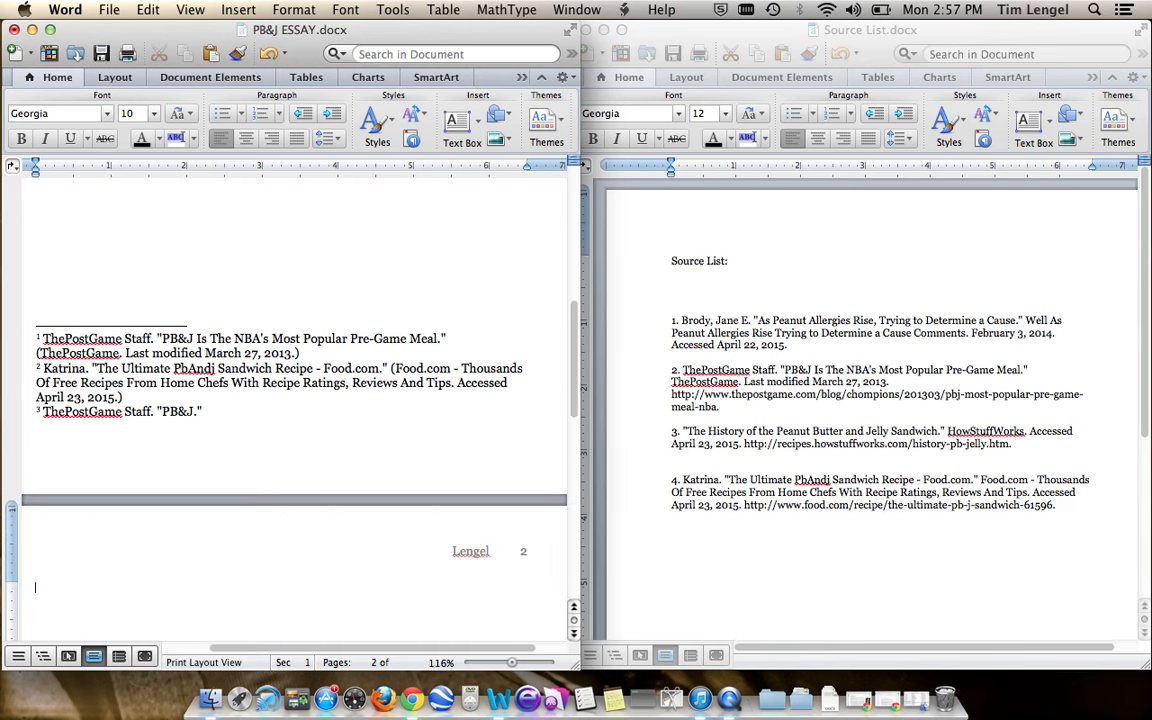
scroll(294, 400, "up", 5)
scroll(294, 400, "down", 10)
scroll(294, 400, "down", 1)
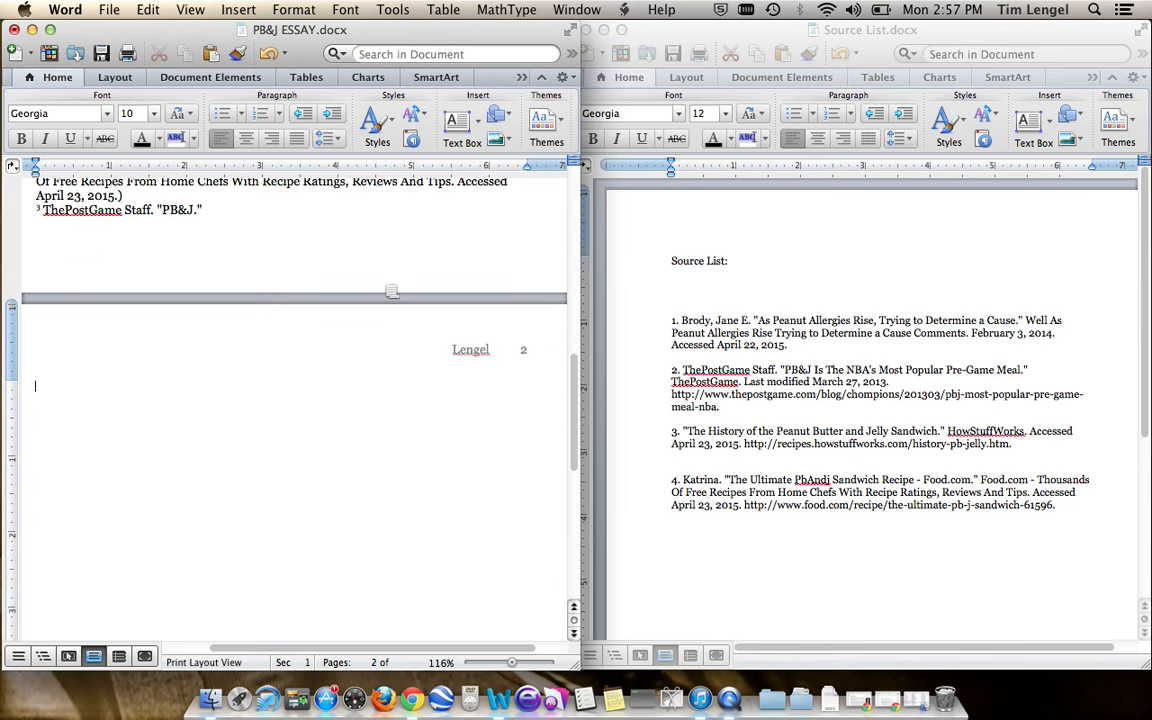
left_click(910, 505)
left_click_drag(1060, 512, 651, 325)
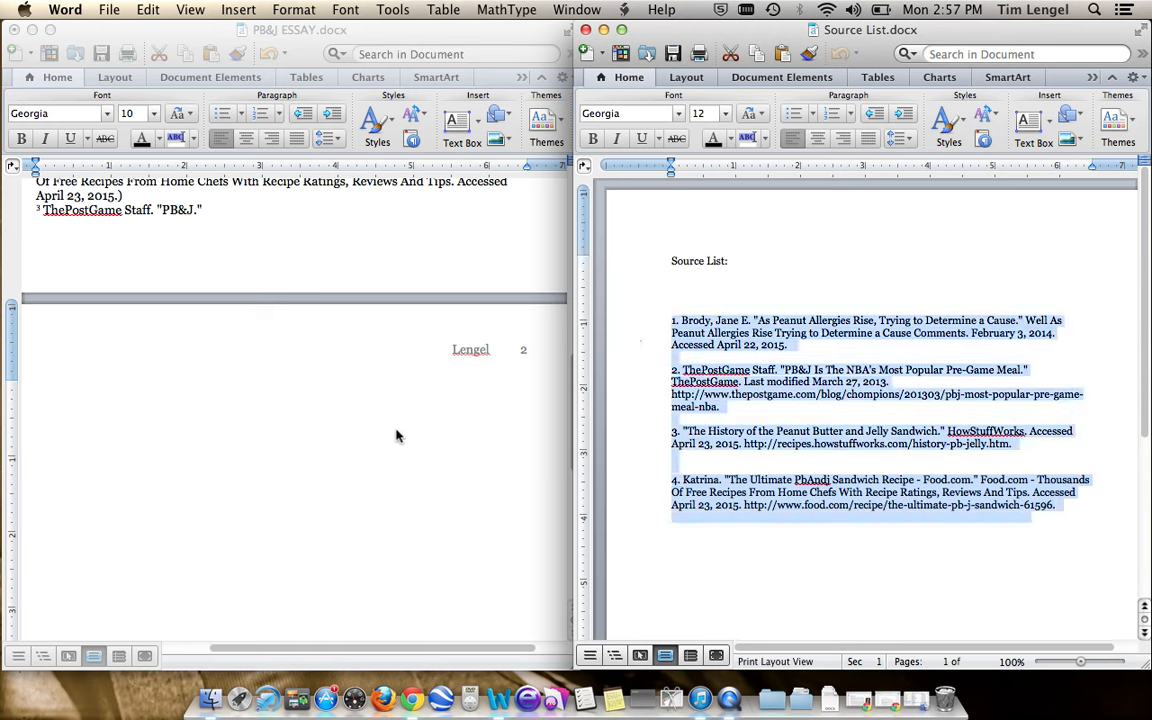
left_click(310, 432)
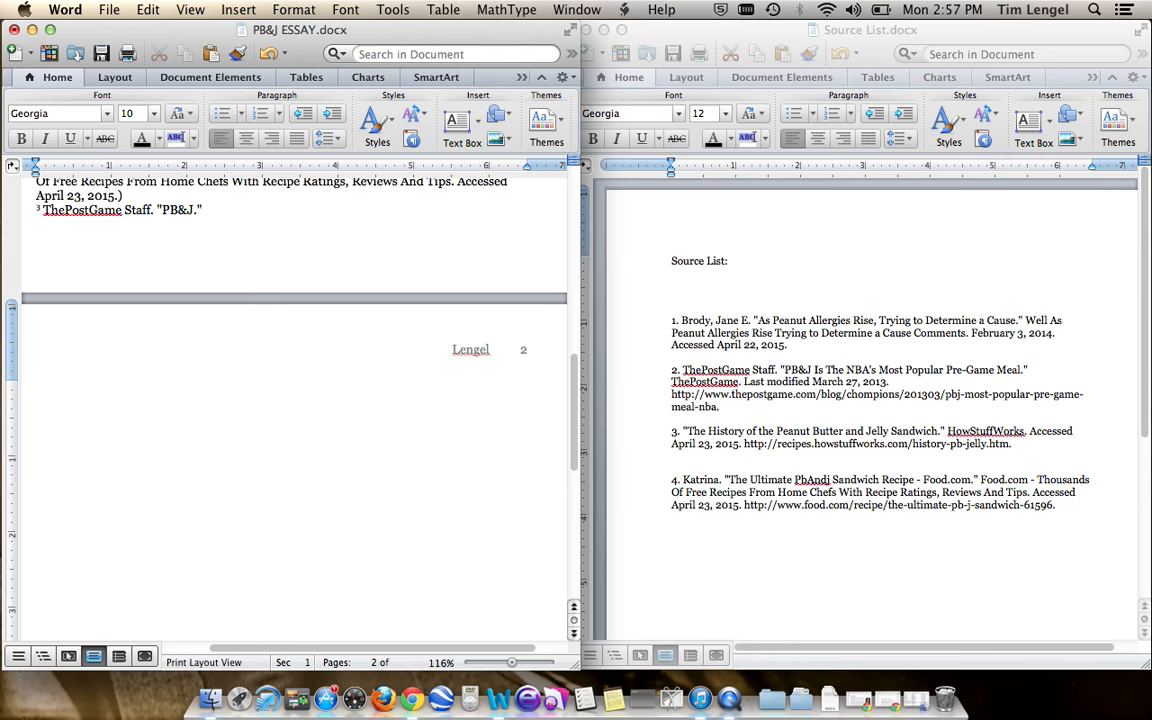
key("super+v")
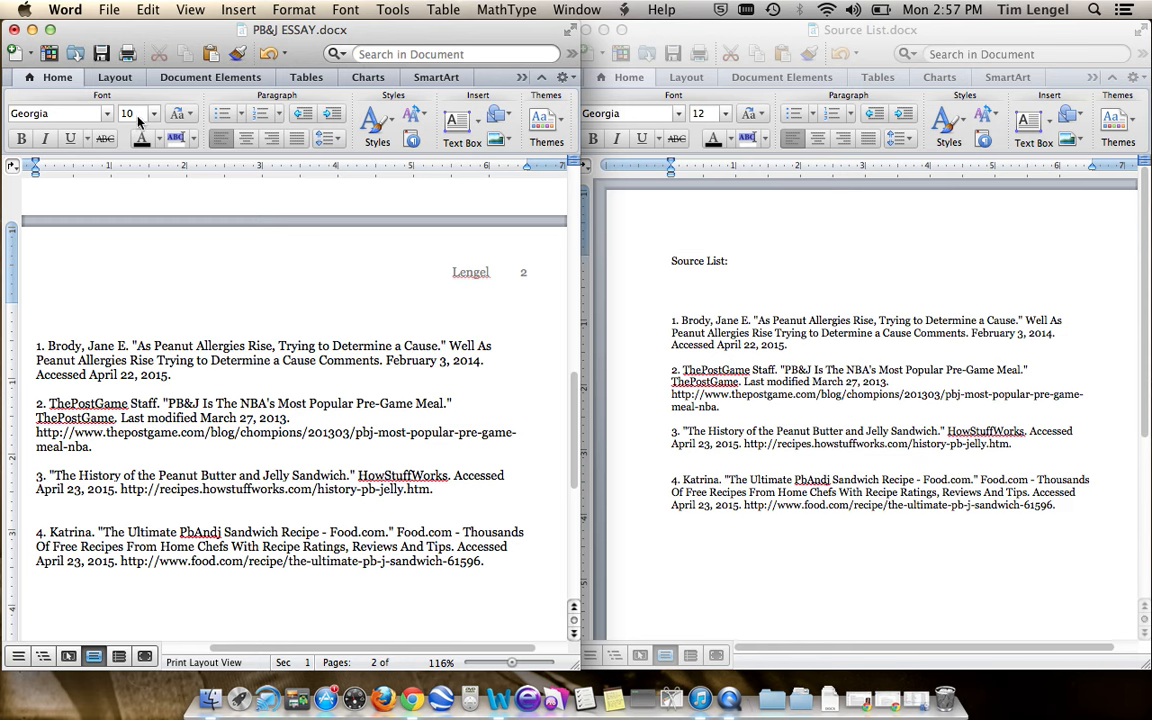
- Add a centered heading "Bibliography" in 12-point text above the citations on page 2
type("12")
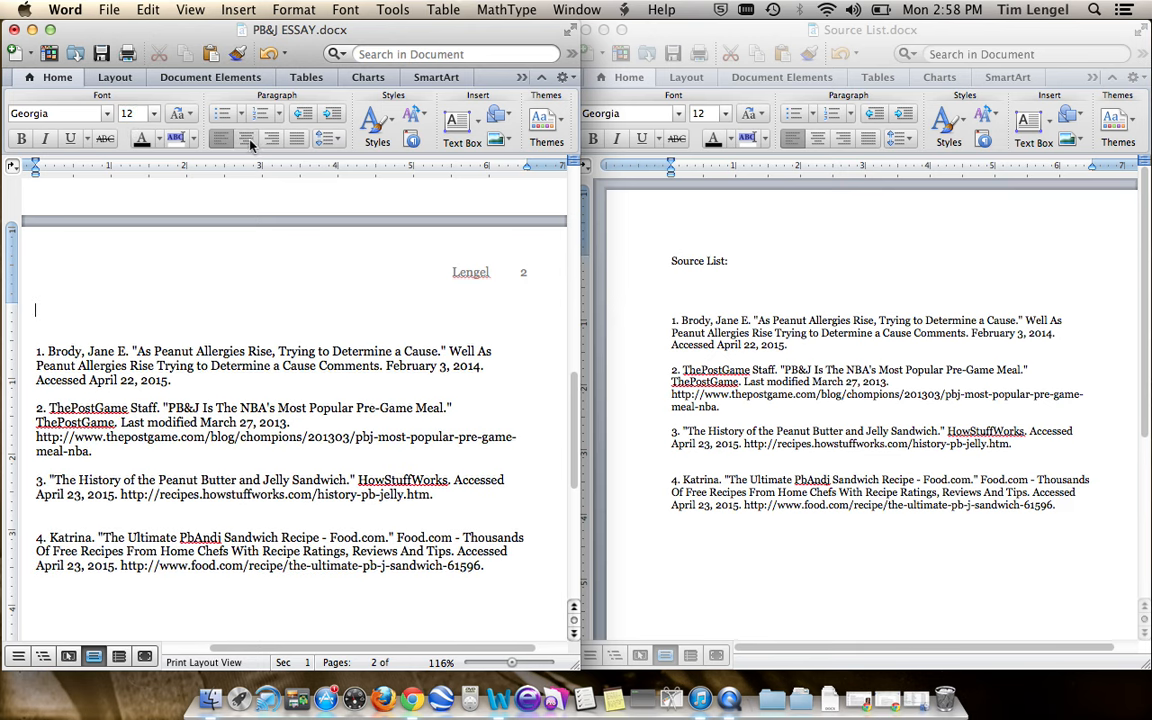
left_click(247, 139)
type("Bibliog")
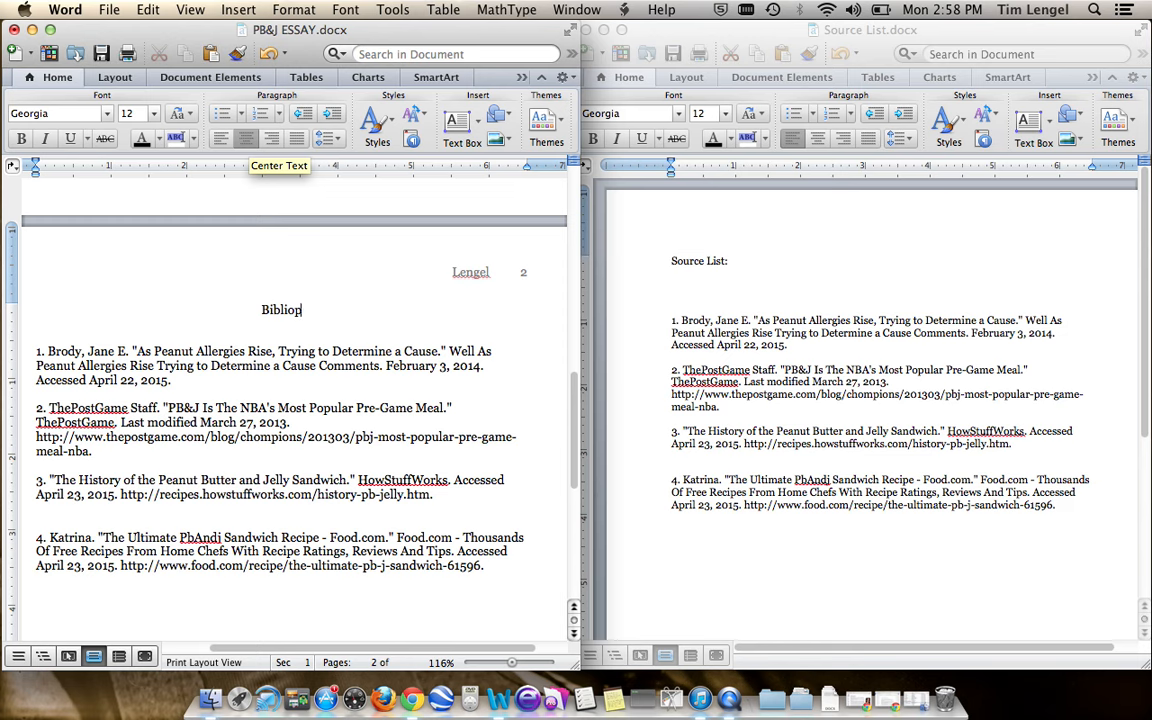
type("raphy")
- Delete the list numbers 1 and 2 from the first two bibliography entries
left_click(318, 351)
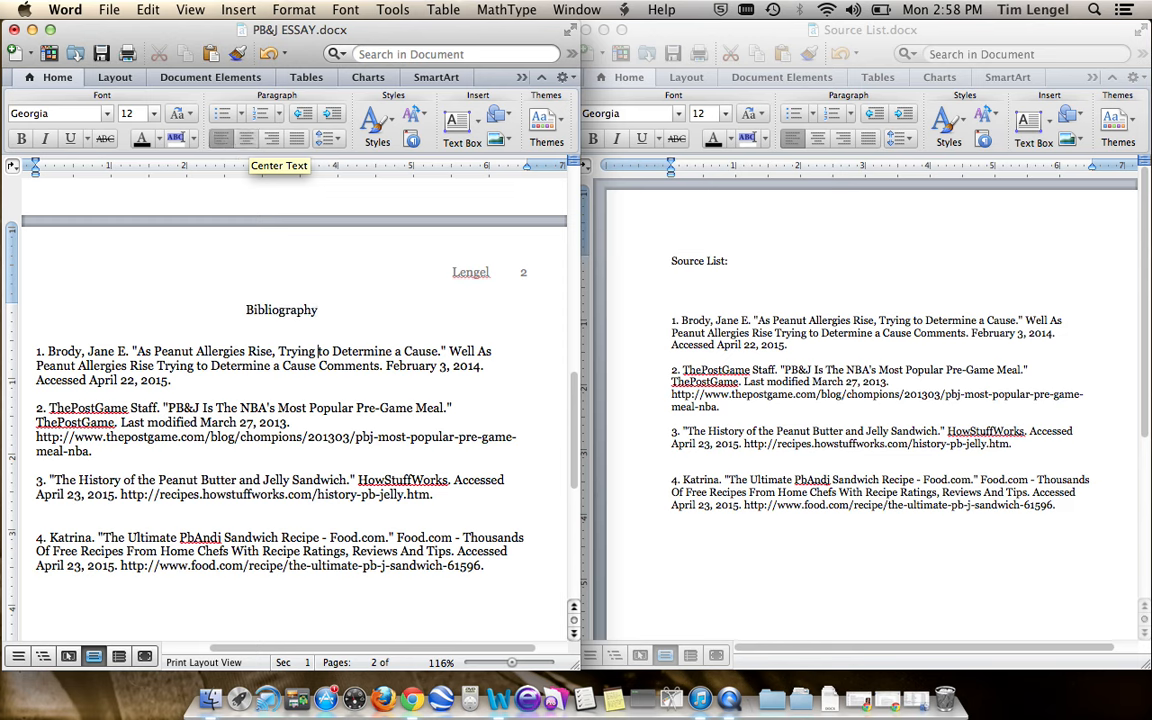
left_click(46, 351)
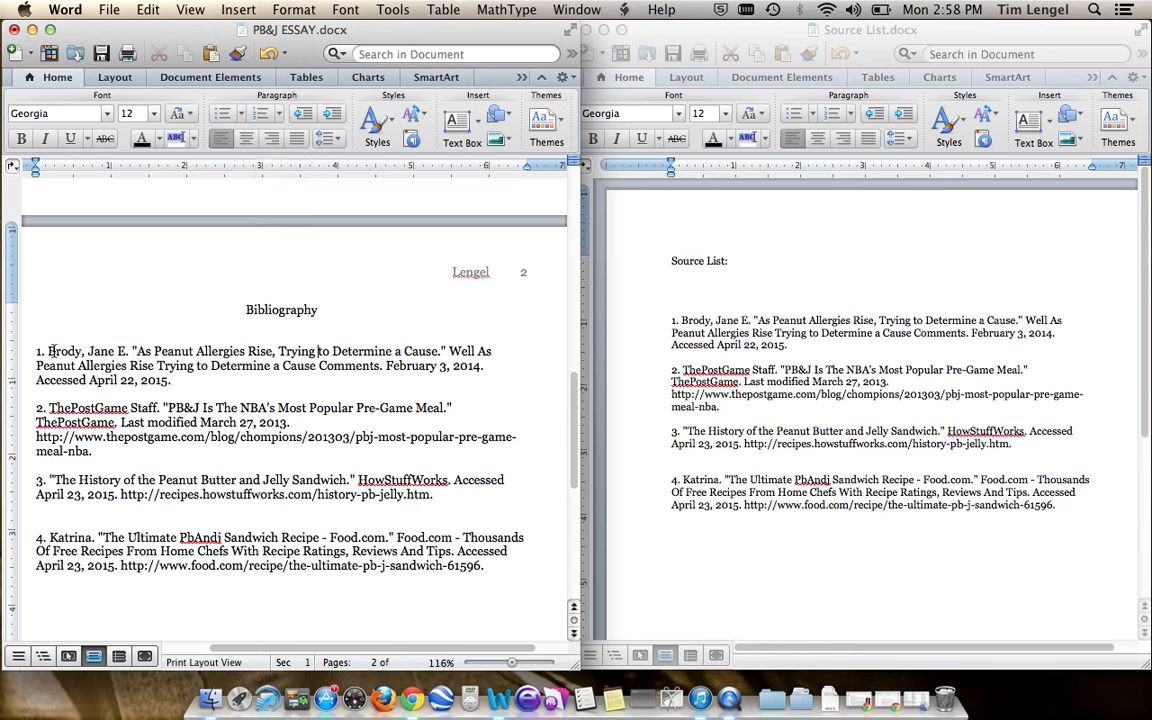
key("BackSpace")
key("BackSpace")
key("BackSpace")
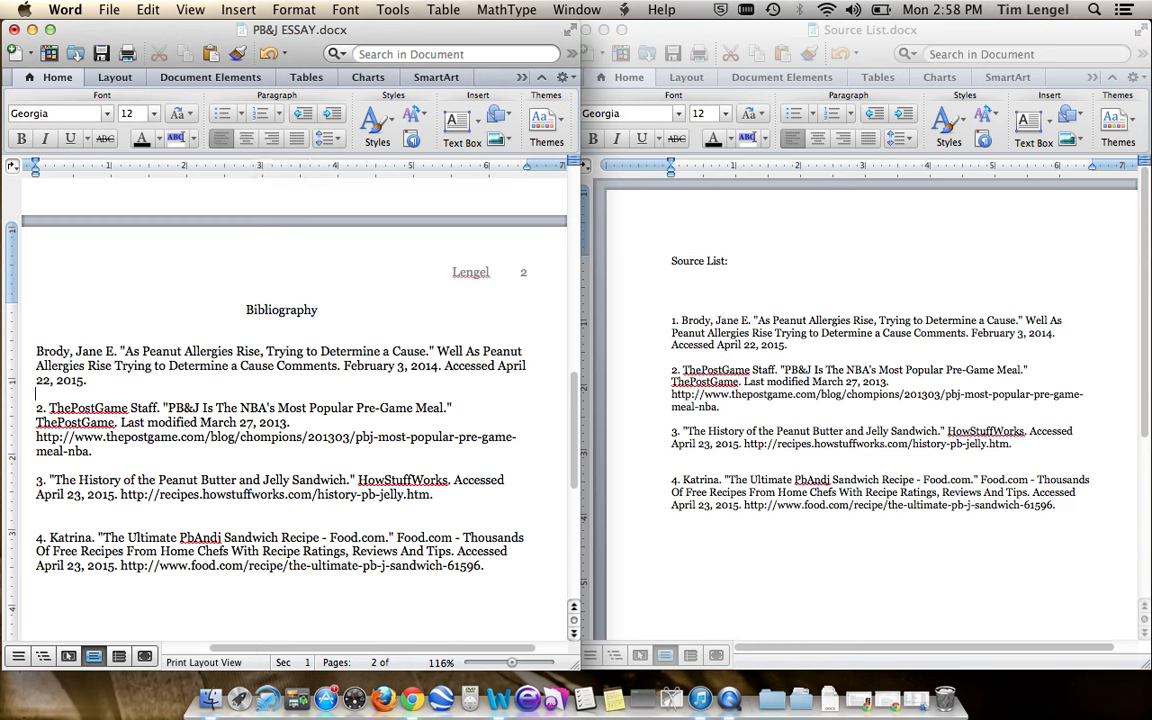
key("Down")
key("shift+Right")
key("shift+Right")
key("shift+Right")
key("BackSpace")
- Delete the list numbers 3 and 4 from the last two bibliography entries
key("Down")
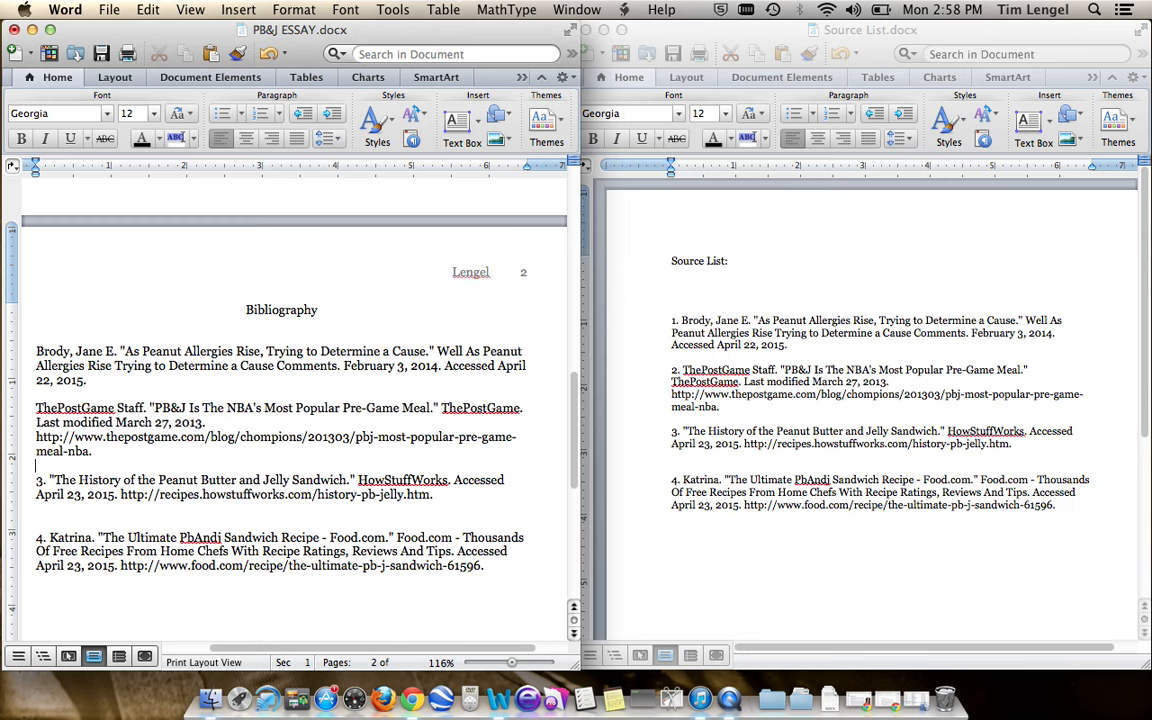
key("Down")
key("shift+Right")
key("shift+Right")
key("shift+Right")
key("BackSpace")
key("Down")
key("Down")
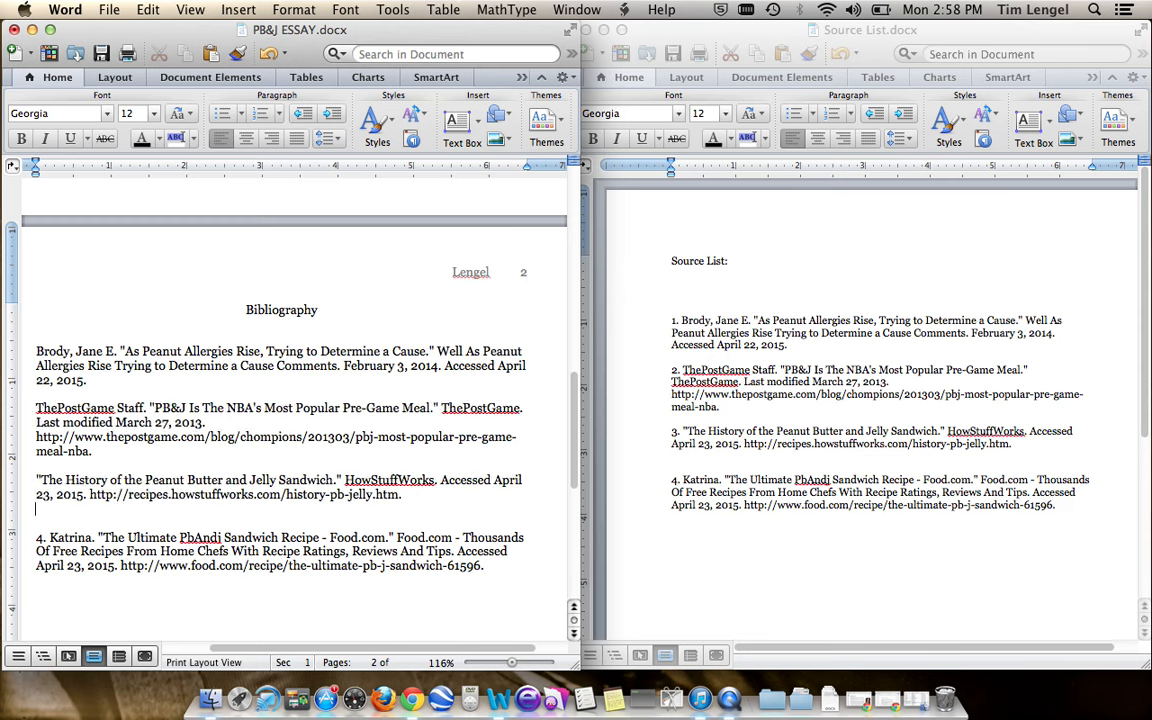
key("shift+Right")
key("BackSpace")
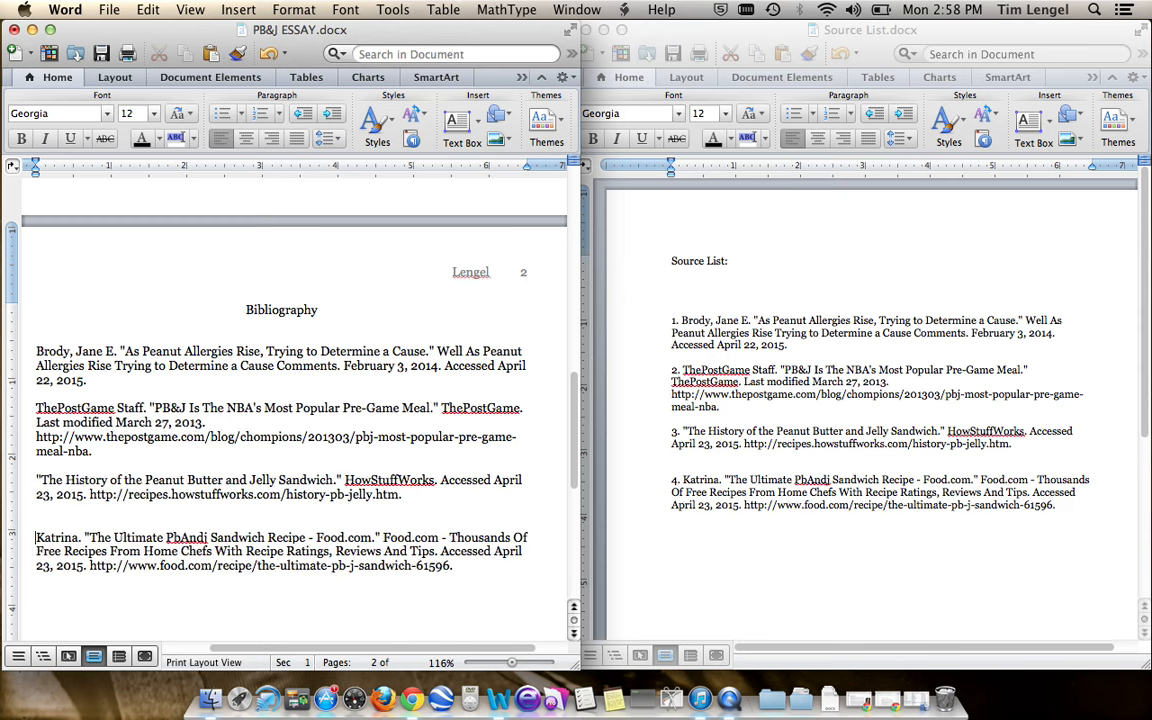
- Move the Food.com sandwich recipe entry up to directly before the ThePostGame Staff entry in the bibliography
key("shift+Down")
key("shift+Down")
key("shift+Down")
key("super+x")
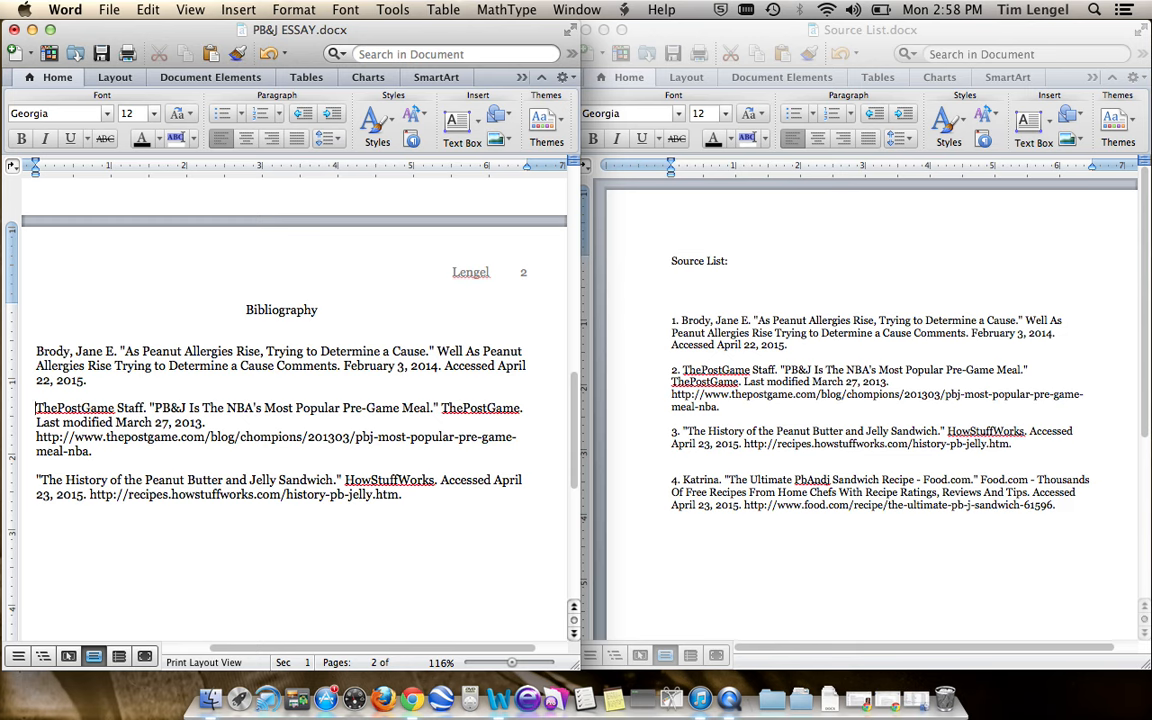
key("super+v")
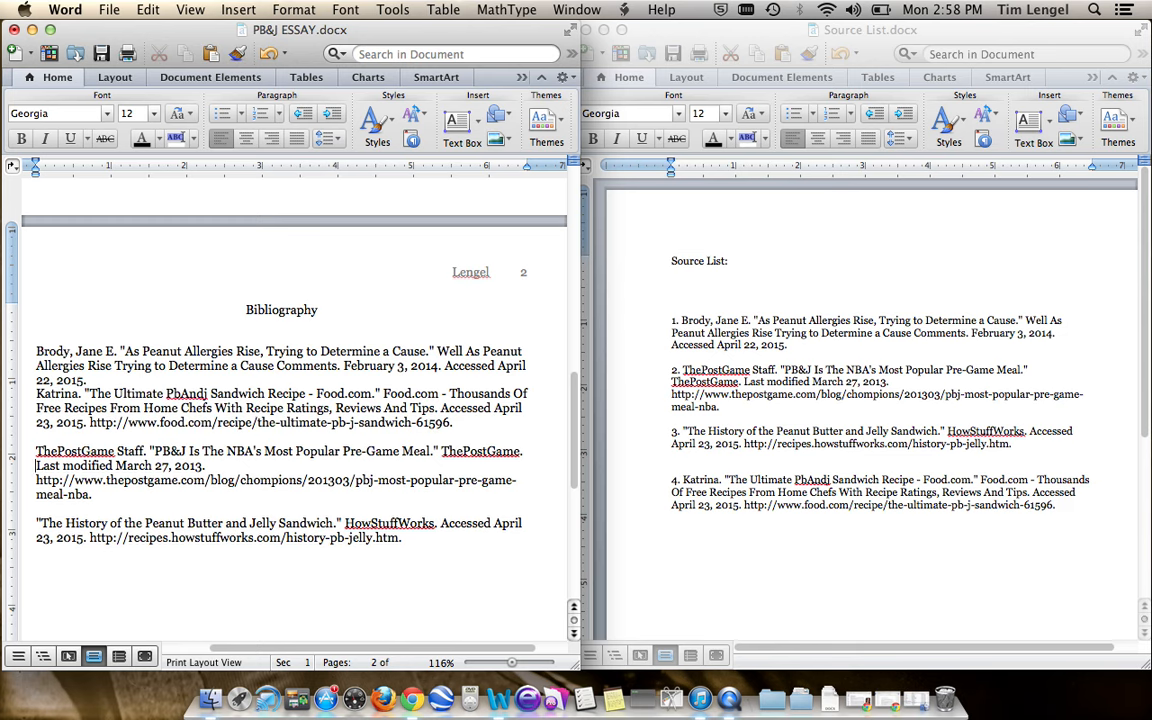
- Move "The History of the Peanut Butter and Jelly Sandwich" entry between the peanut allergies and Food.com entries, separated by blank lines
key("shift+Down")
key("shift+Down")
key("super+x")
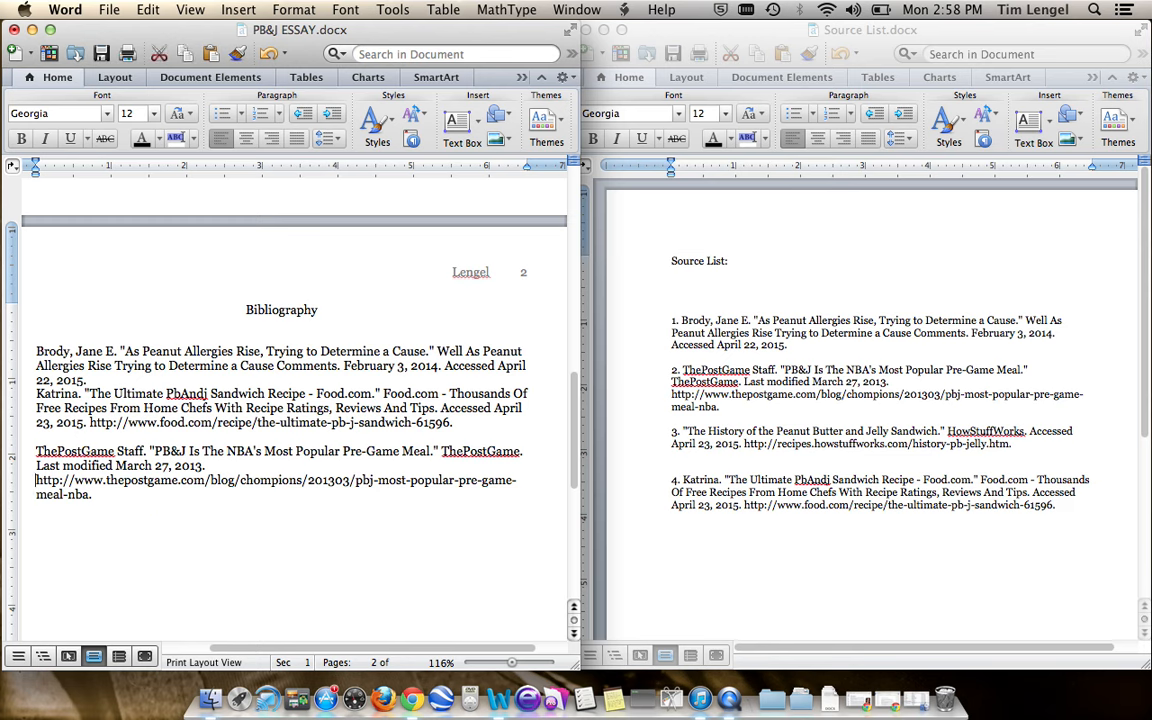
left_click(37, 394)
key("Return")
key("Return")
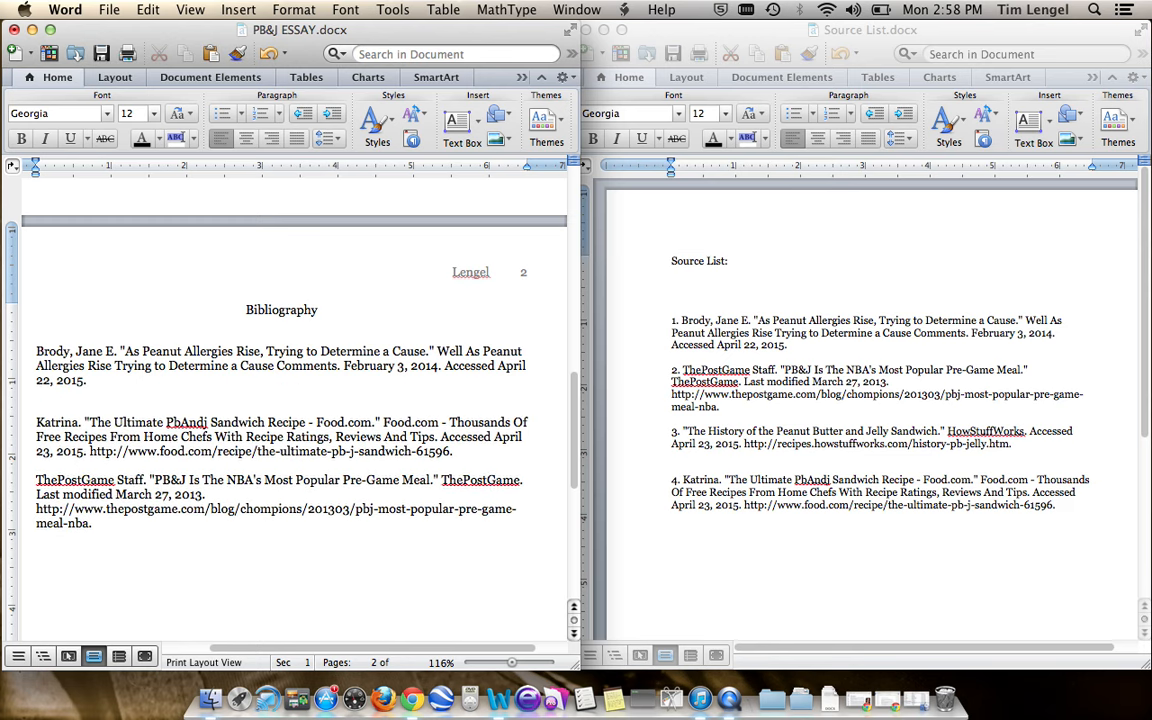
key("super+v")
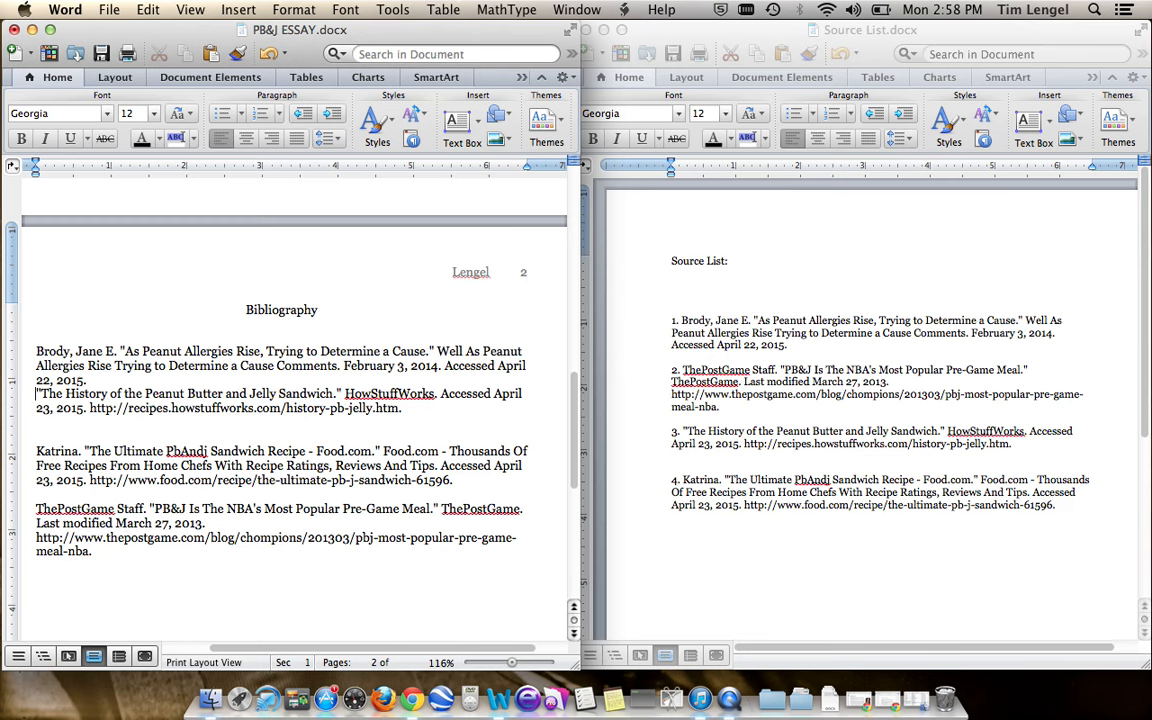
key("Return")
- Indent the second and third lines of the peanut allergies bibliography entry by one tab
key("Down")
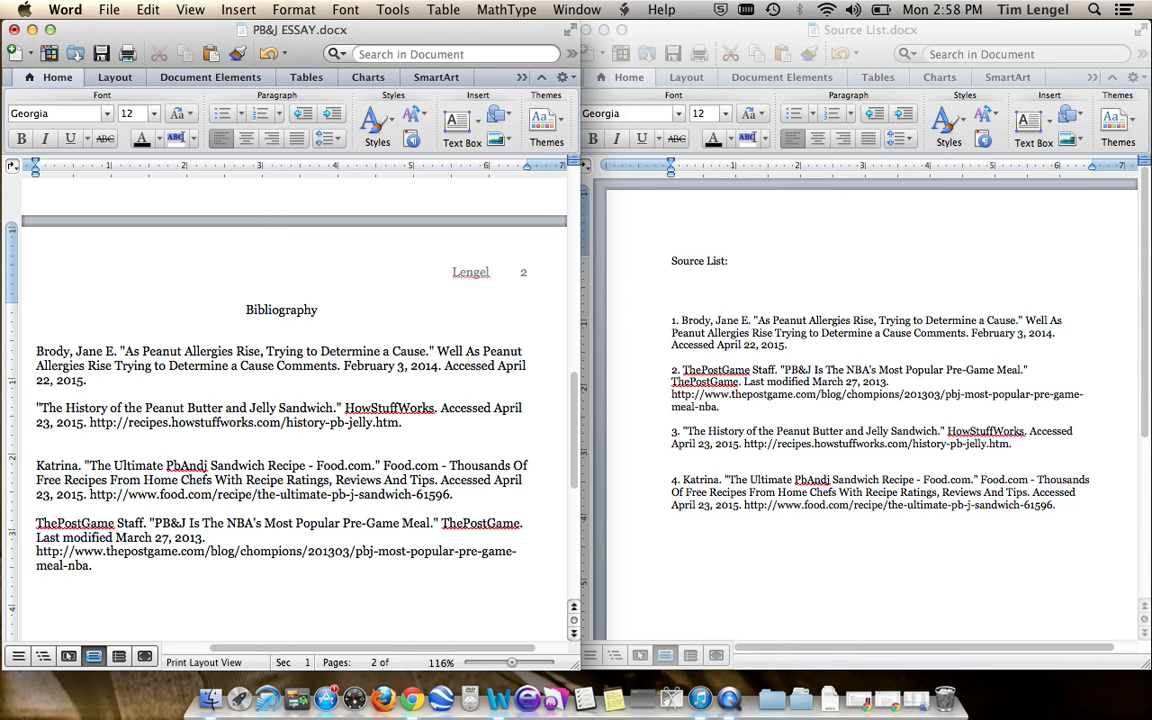
key("Tab")
key("super+z")
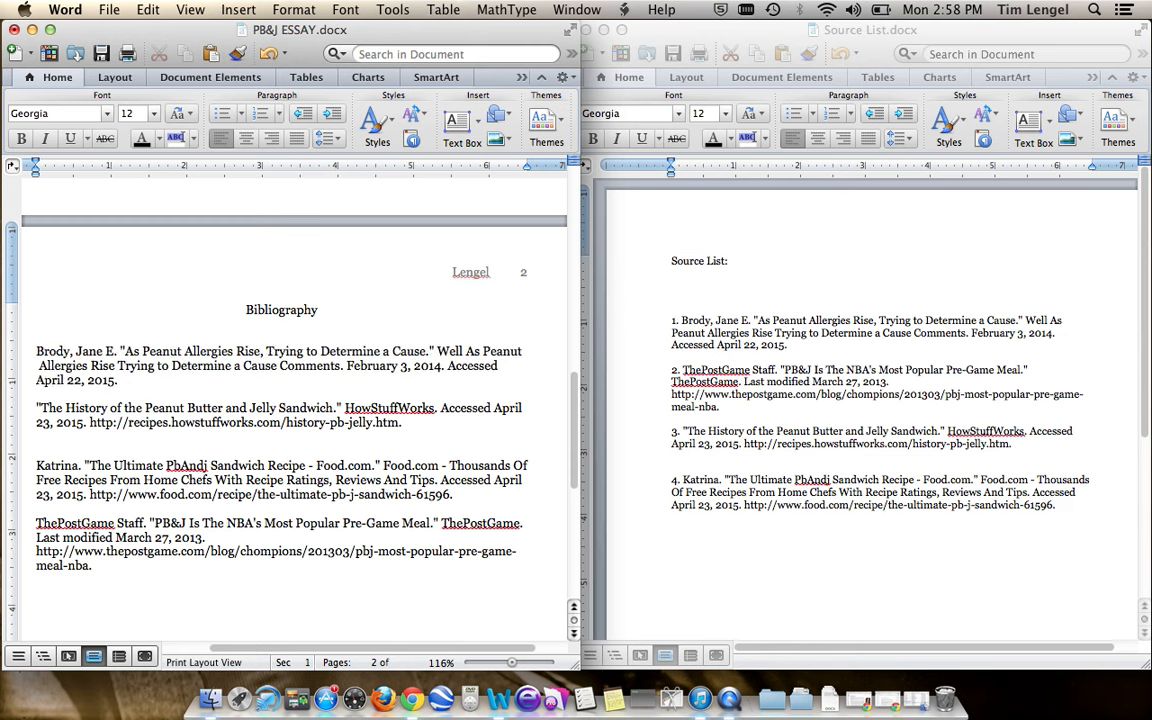
key("Tab")
key("Down")
key("Left")
key("Left")
key("Left")
key("Left")
key("Left")
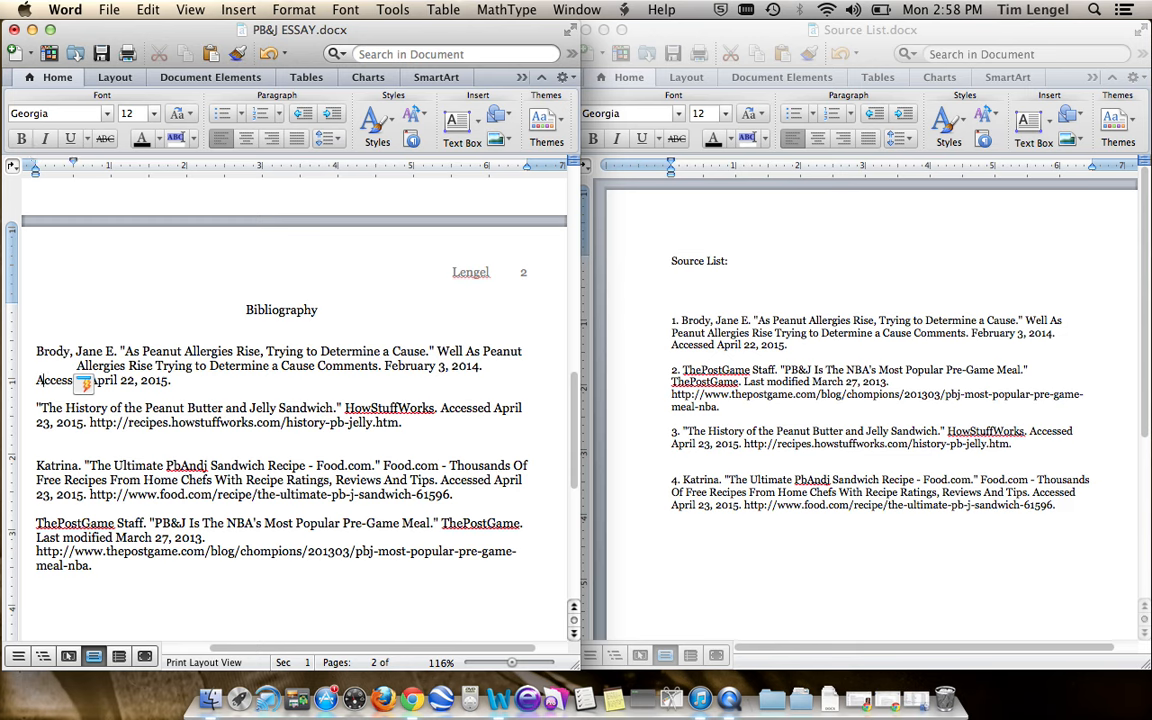
key("Tab")
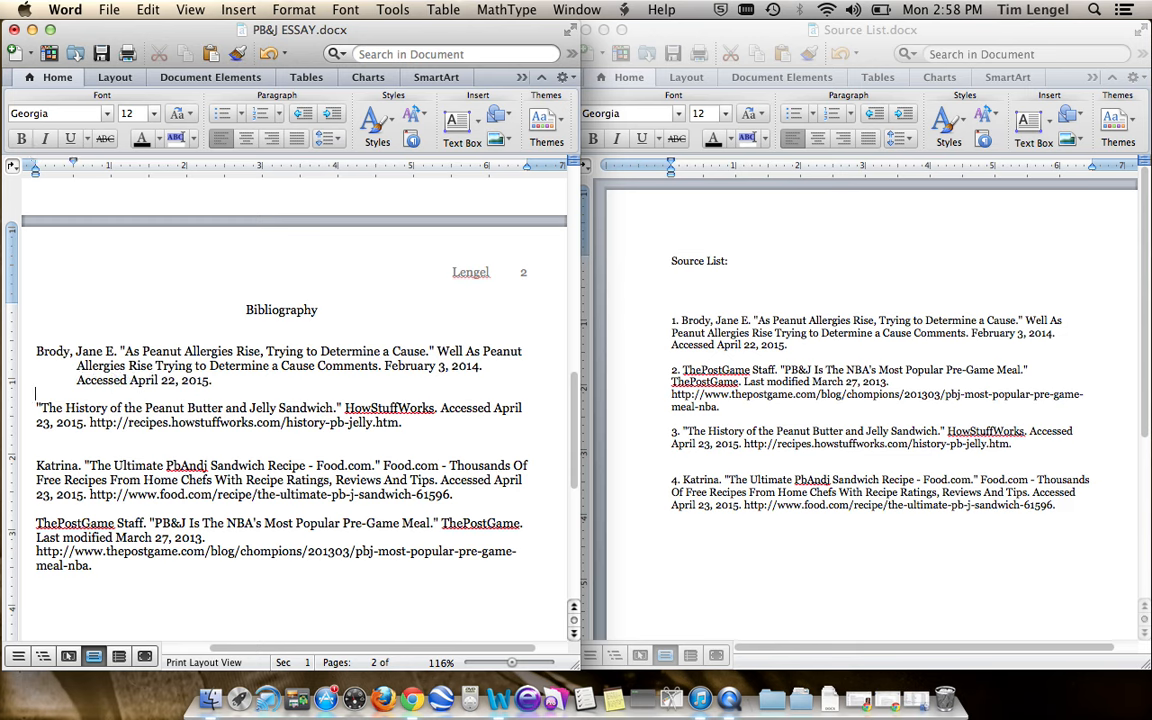
- Indent the second line of the HowStuffWorks bibliography entry by one tab
key("Down")
key("Left")
key("Down")
key("Left")
key("Left")
key("Left")
key("Left")
key("Left")
key("Tab")
- Indent the continuation lines below the first line of the Food.com bibliography entry
key("Down")
key("Down")
key("Down")
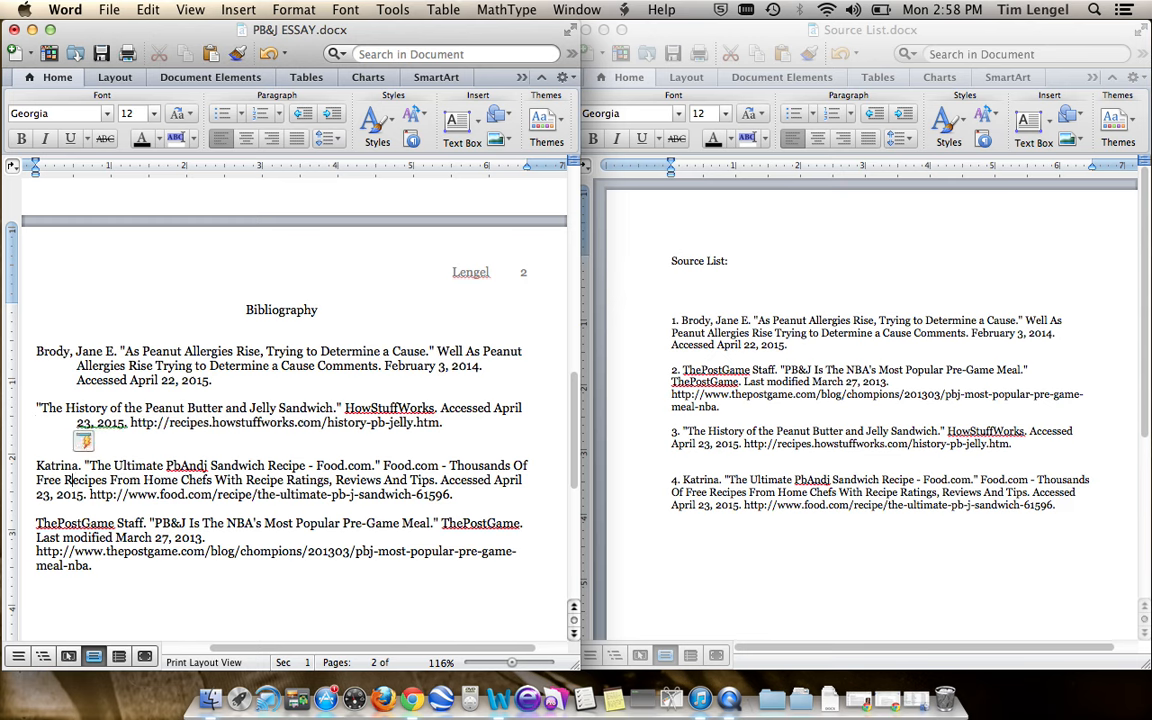
key("Left")
key("Left")
key("Left")
key("Tab")
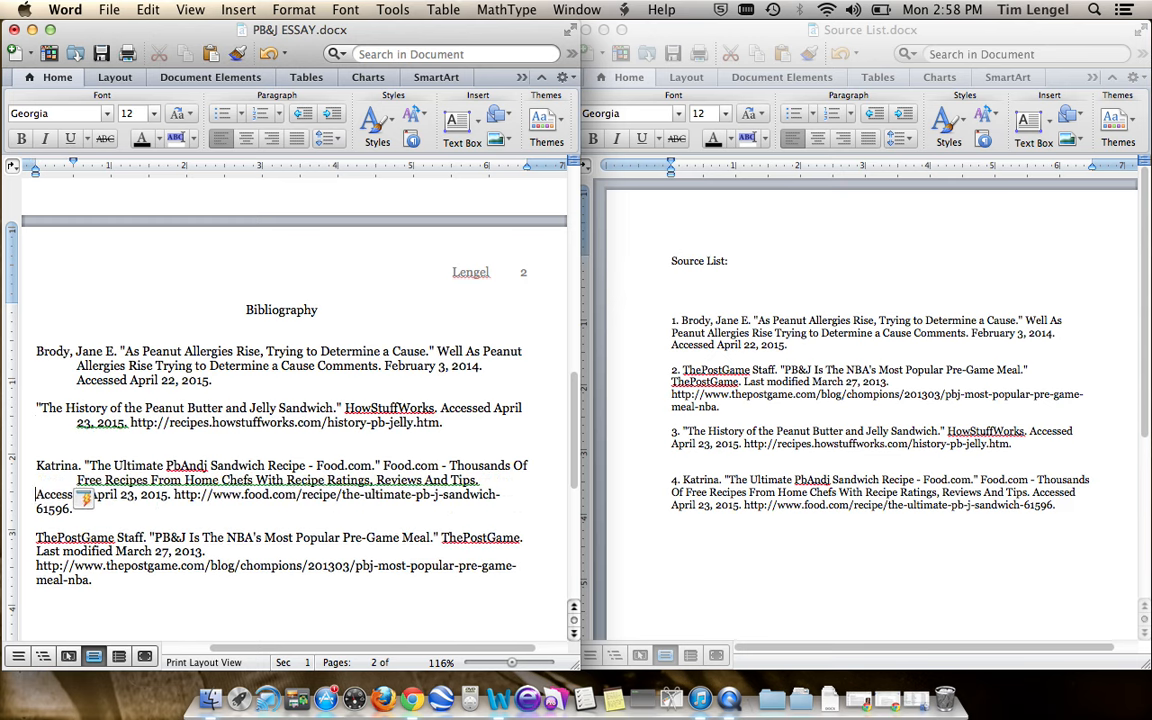
key("Tab")
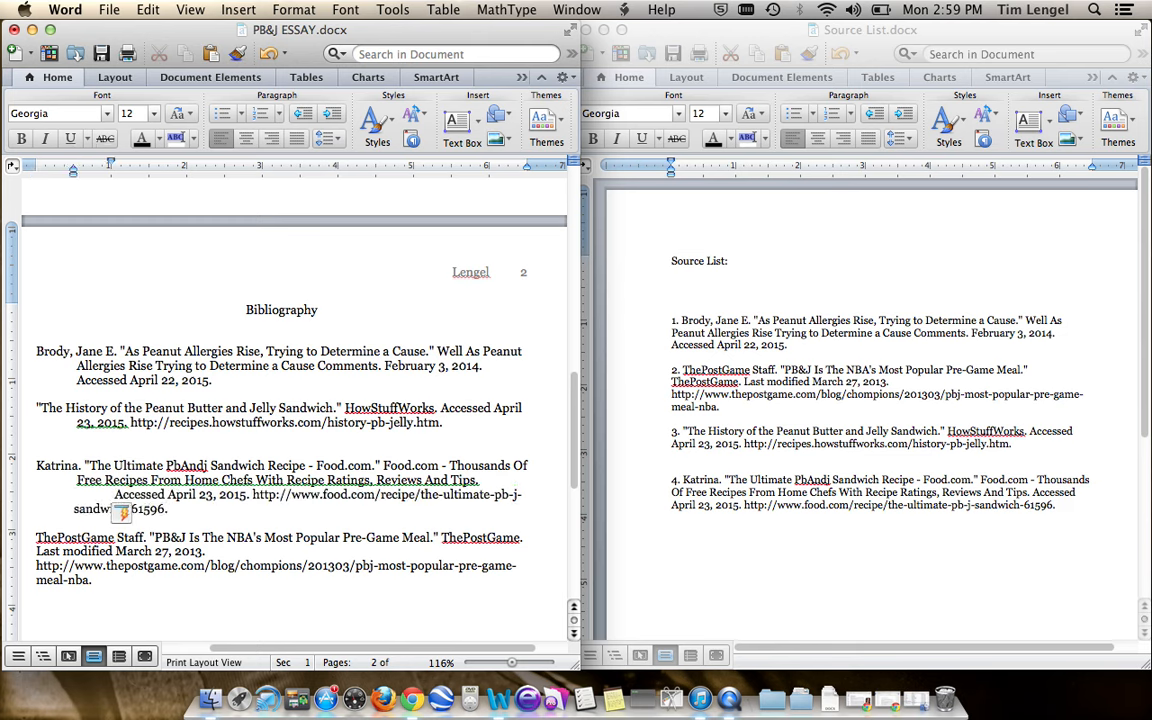
key("BackSpace")
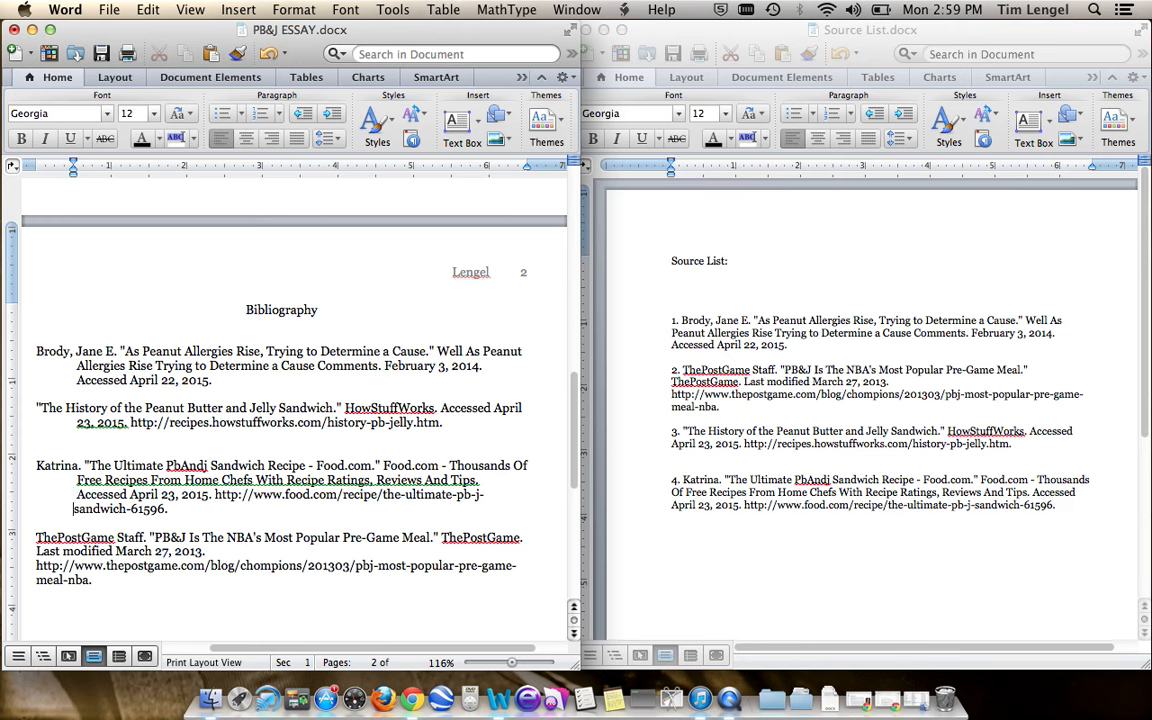
- Indent the second line of the ThePostGame bibliography entry by one tab, keeping its URL on a separate line
key("Down")
key("Delete")
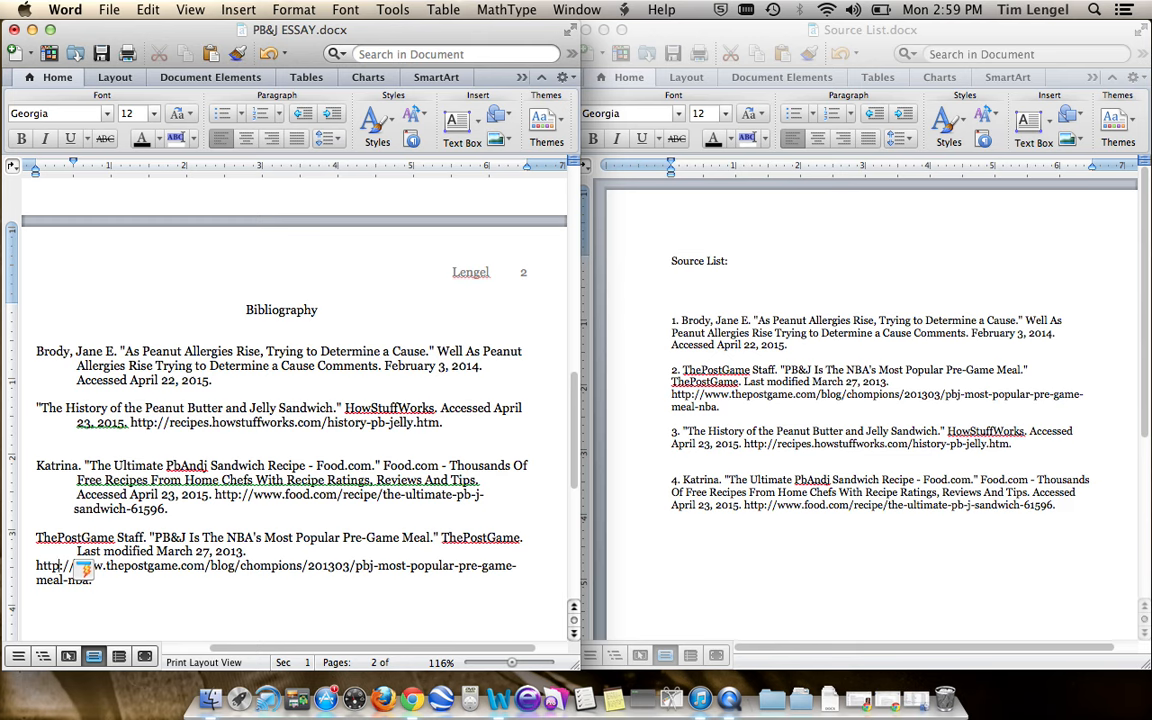
key("BackSpace")
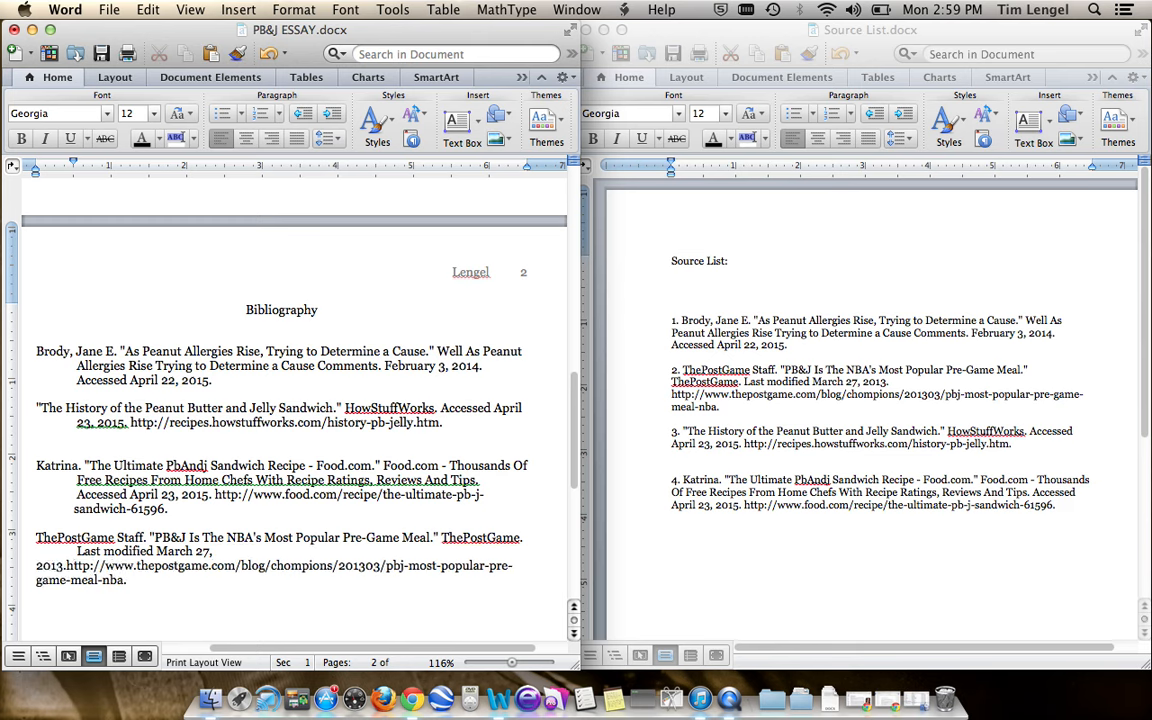
key("Return")
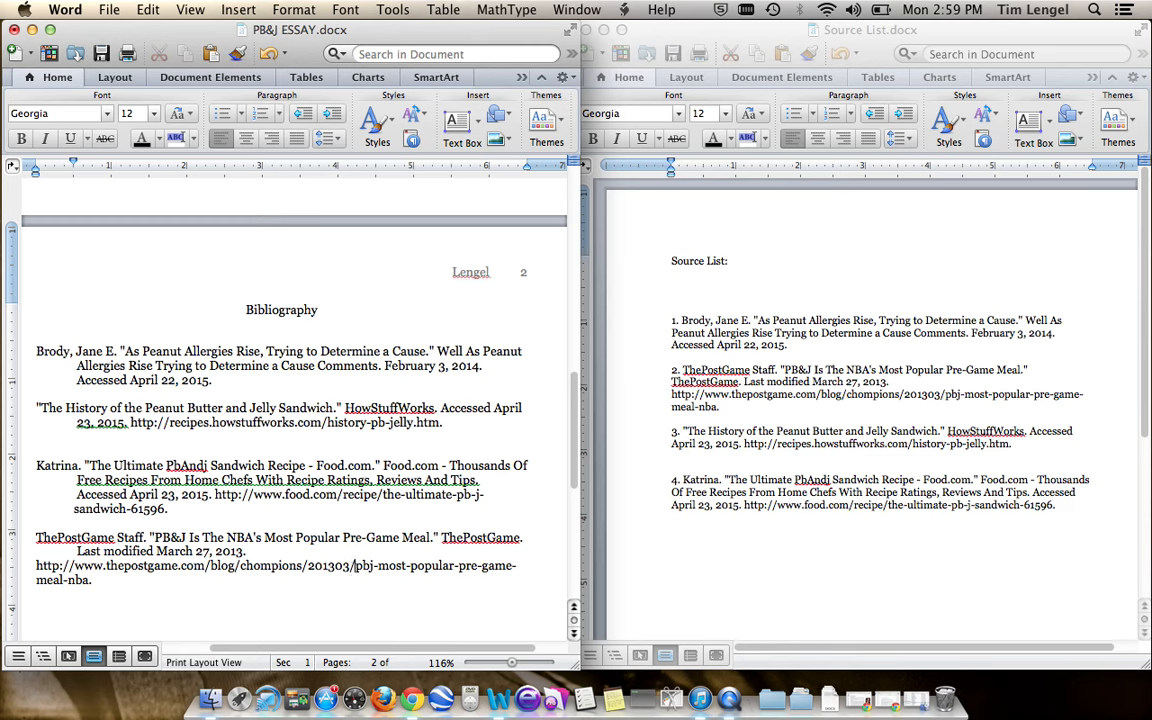
- Try to break the ThePostGame URL after "201303/" with the remainder indented, and remove that break
key("Return")
key("Up")
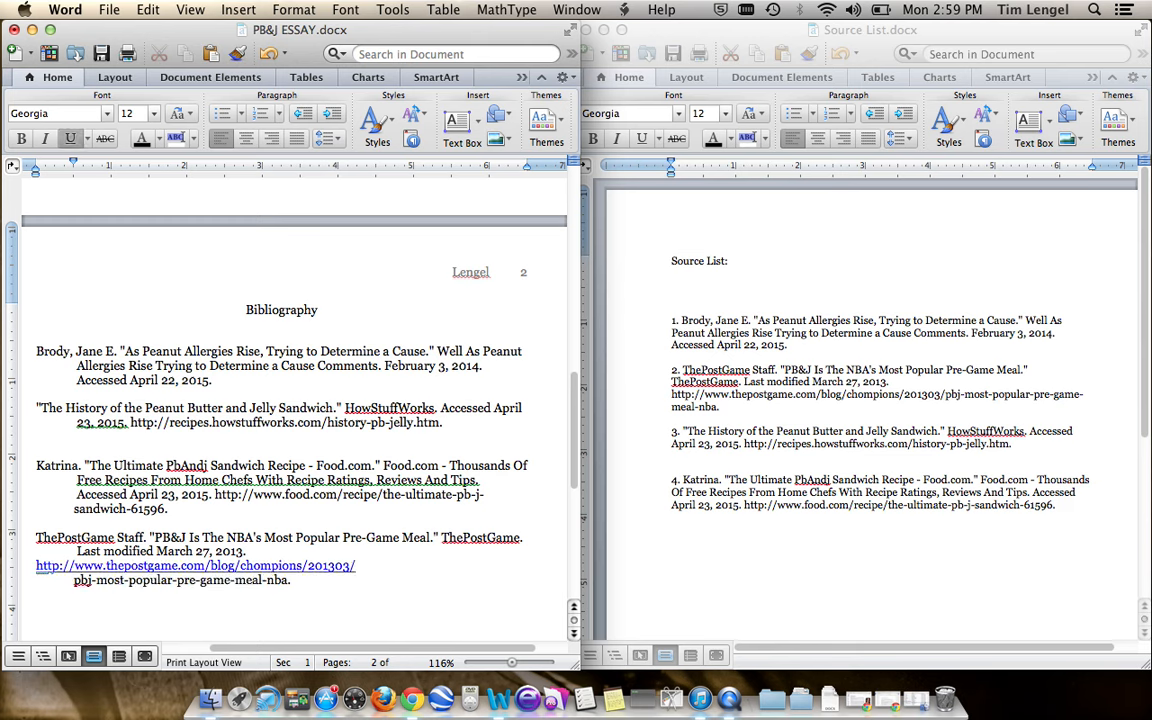
left_click(71, 138)
key("Delete")
key("Return")
key("Return")
key("BackSpace")
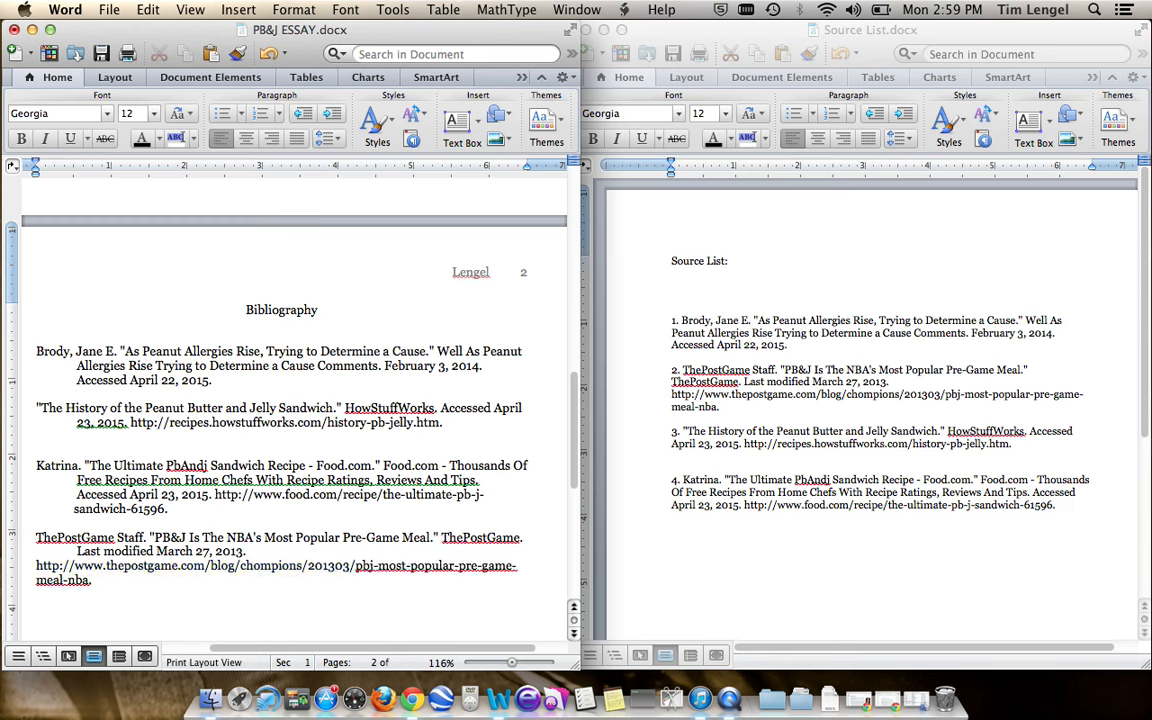
- Break the ThePostGame URL after "chompions/" so the remainder forms an indented continuation line
key("Left")
key("Left")
key("Left")
key("Left")
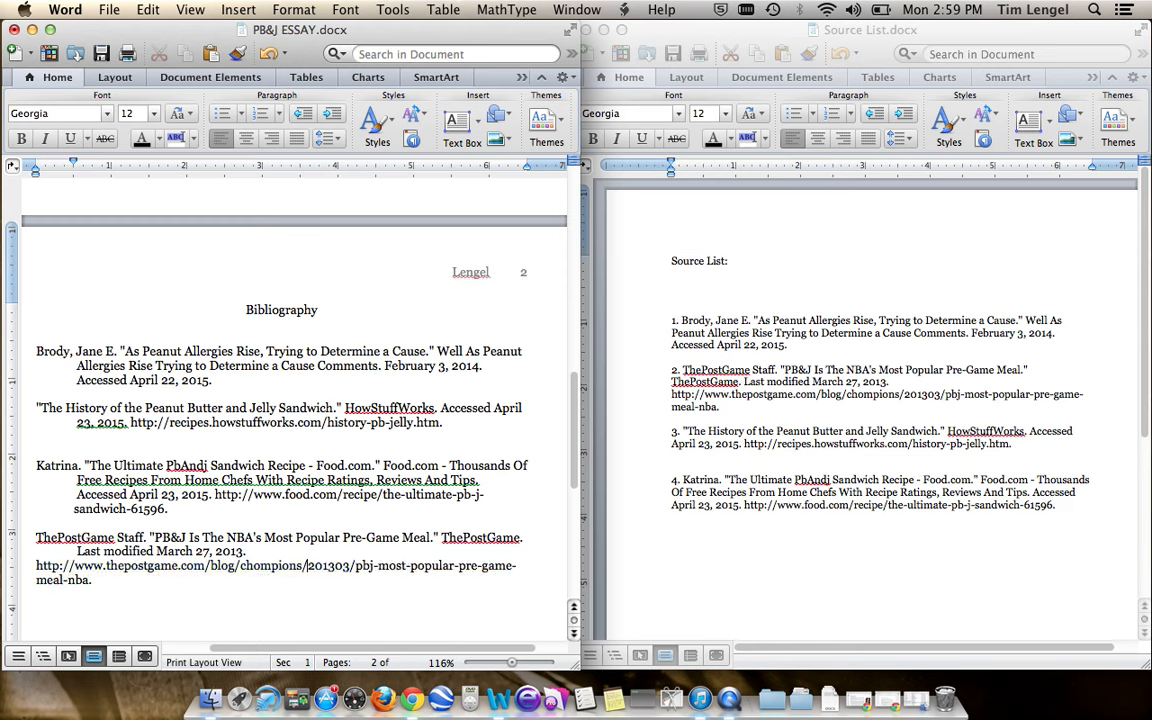
key("Return")
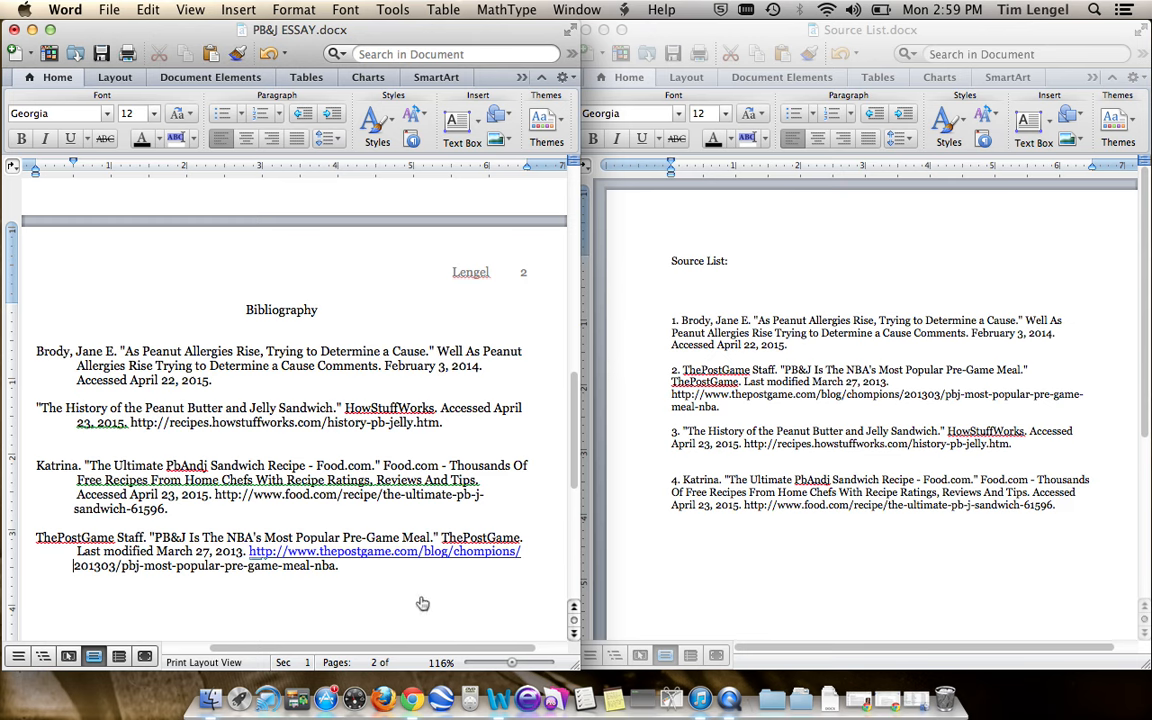
- Set the line spacing of the Bibliography heading and all four entries to 1.0
left_click_drag(419, 604, 84, 324)
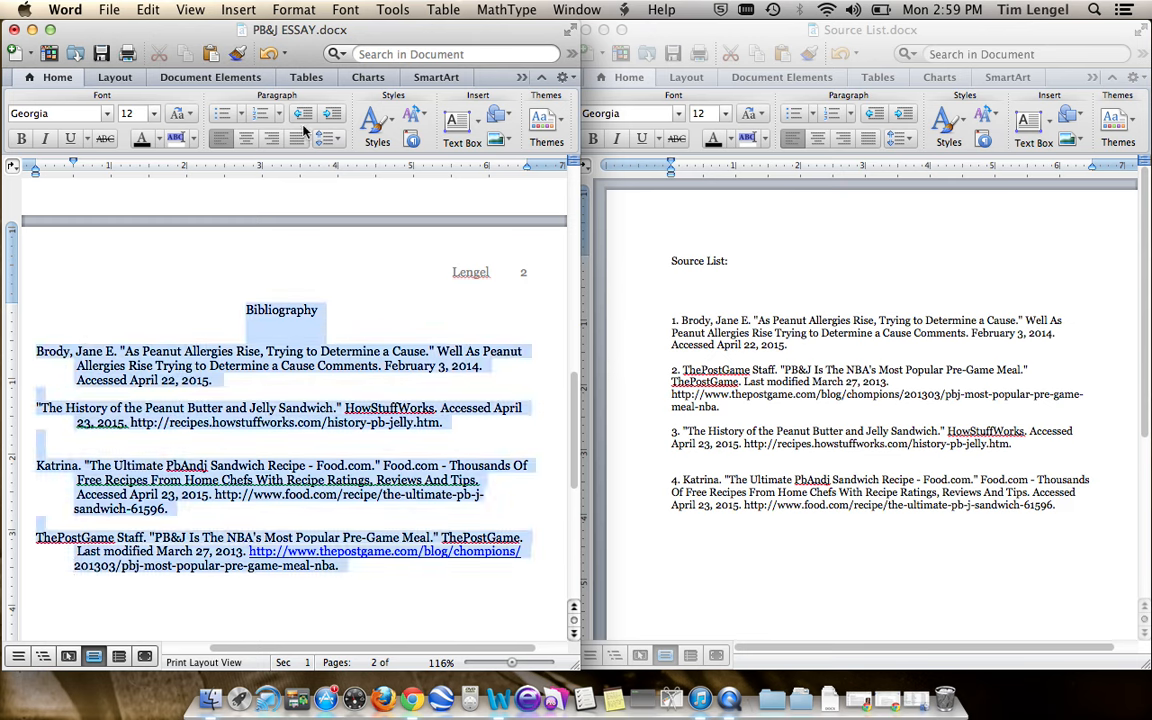
left_click(330, 138)
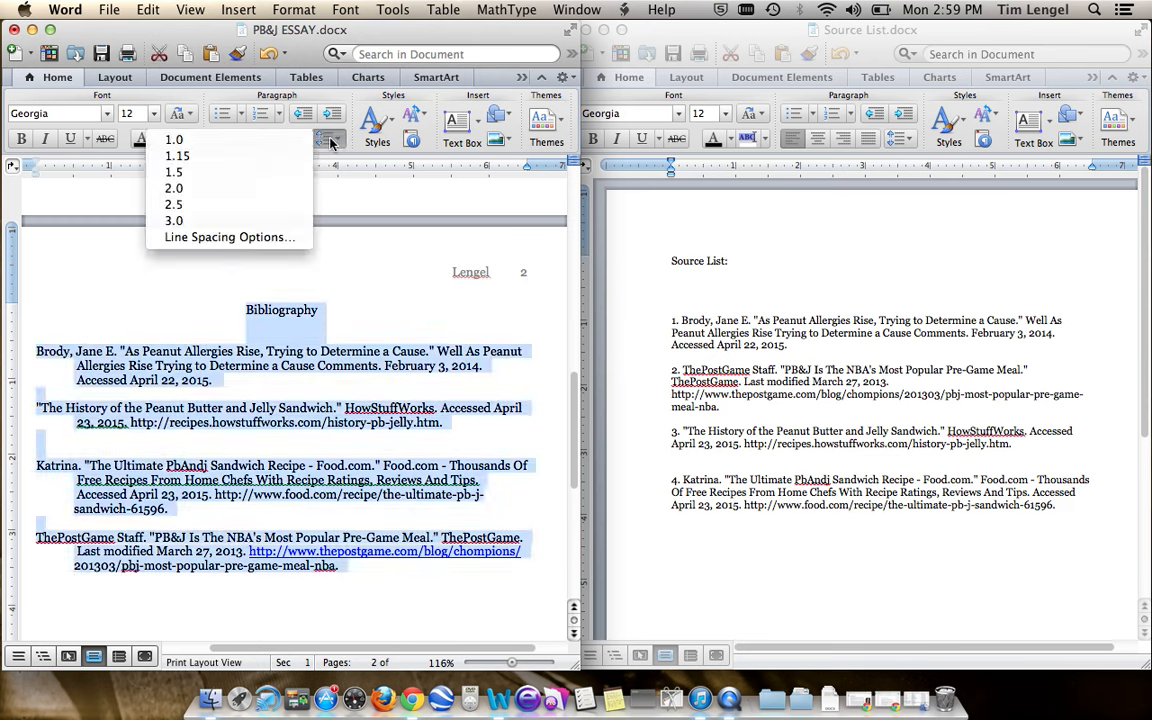
left_click(257, 143)
- Set the spacing after paragraphs to 0 for the selected bibliography text, with line spacing kept at Single
left_click(338, 139)
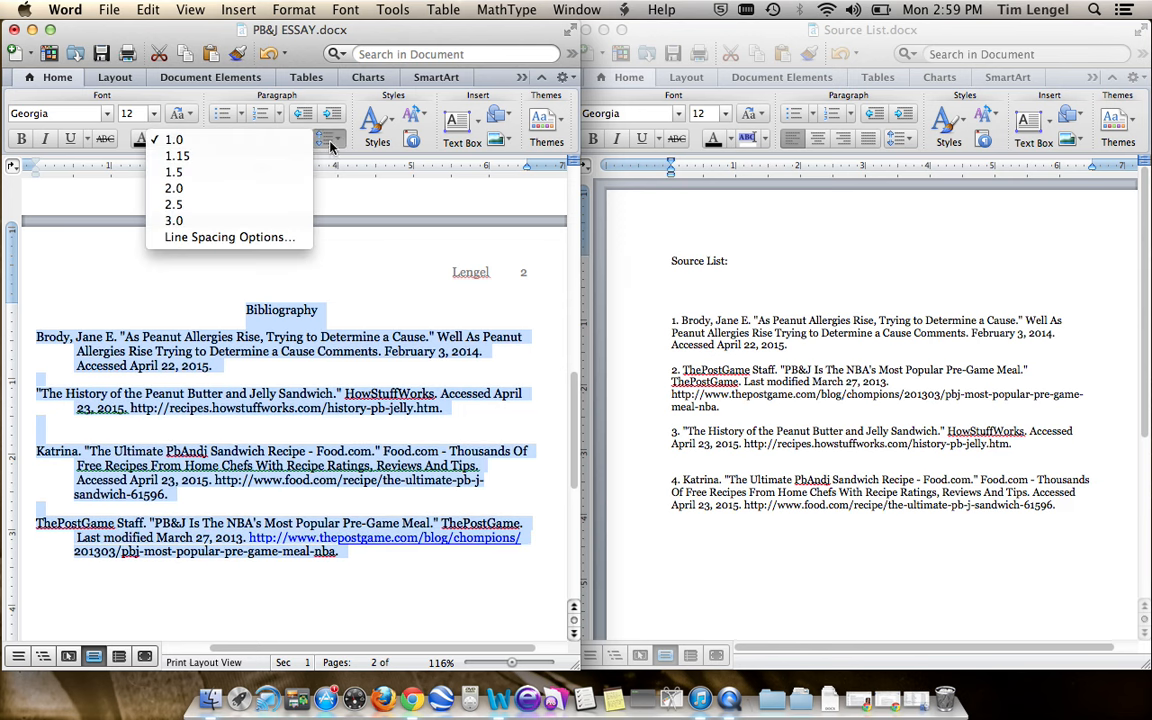
left_click(283, 236)
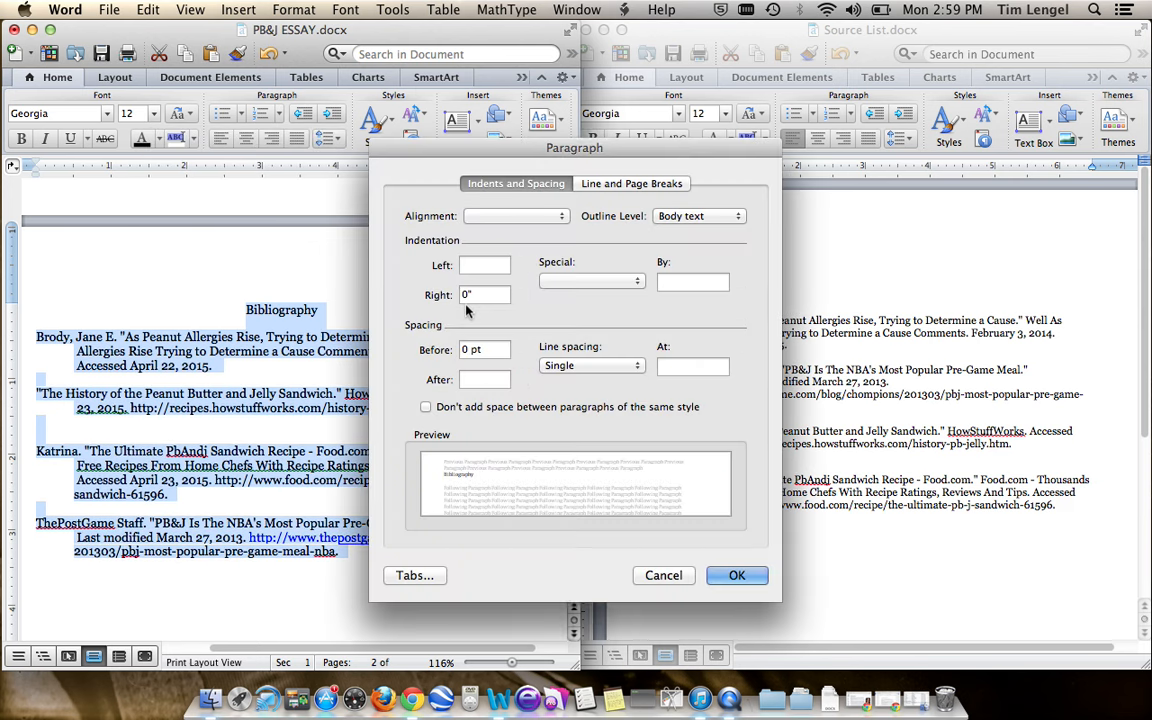
left_click(576, 366)
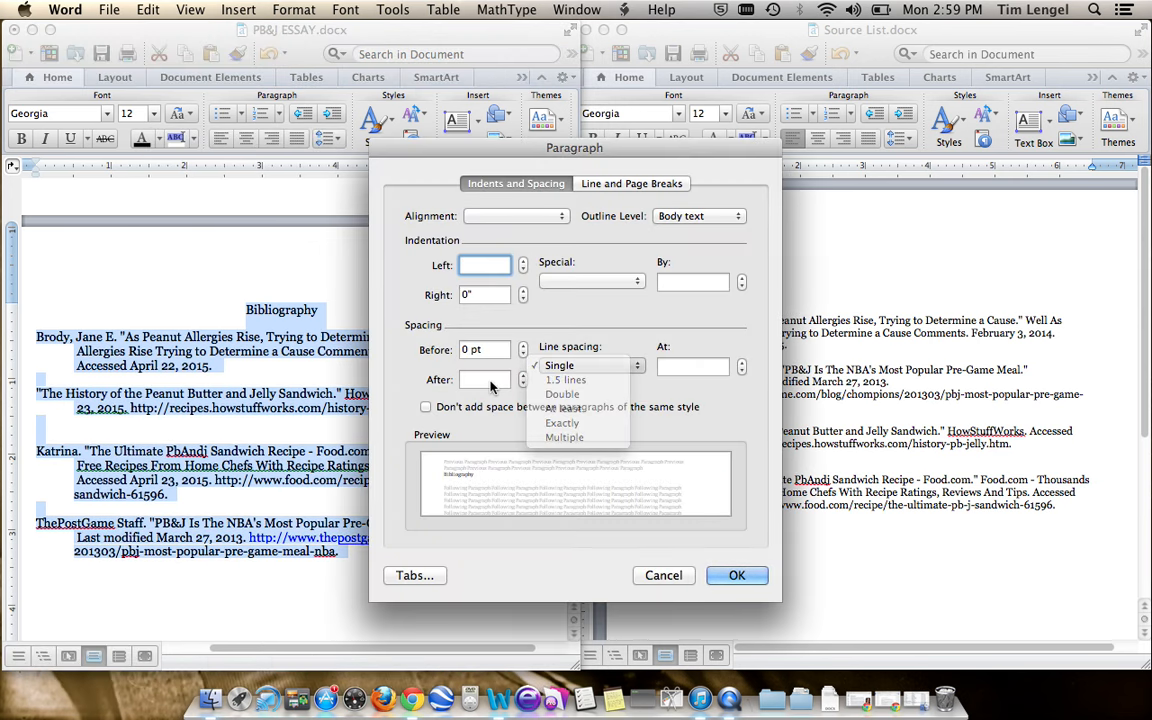
left_click(560, 365)
left_click(478, 379)
type("0")
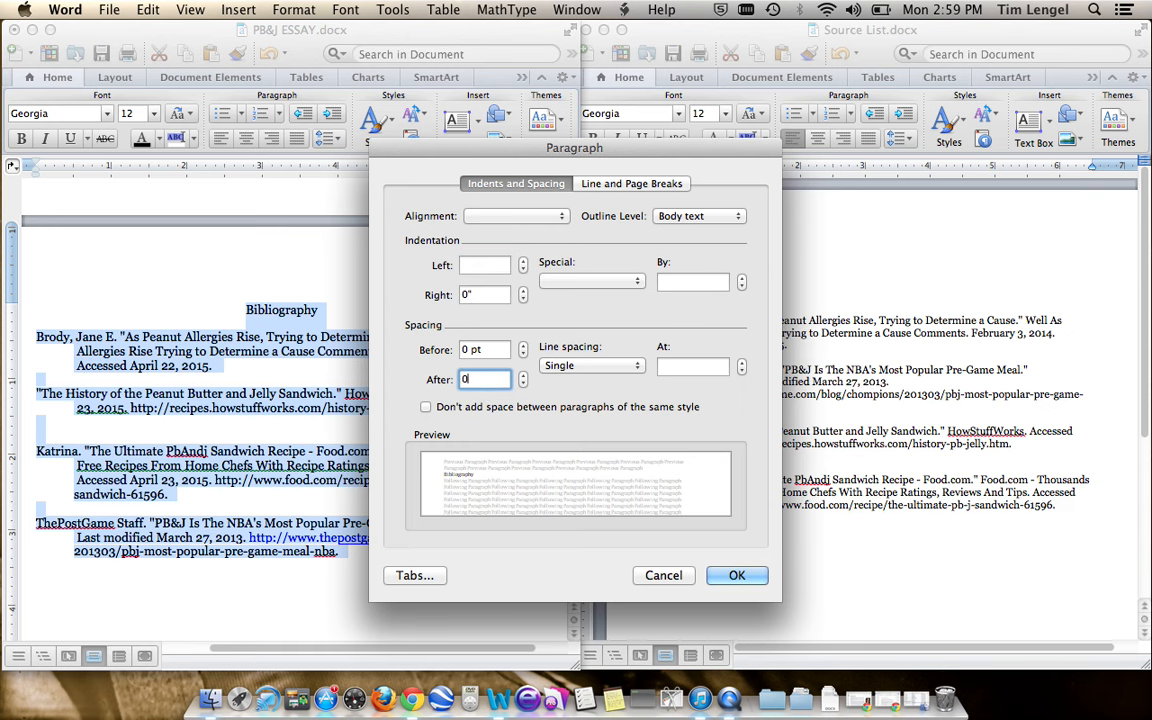
left_click(737, 575)
- Delete the extra blank line above the Food.com entry and insert a blank line below the Bibliography heading
left_click(216, 424)
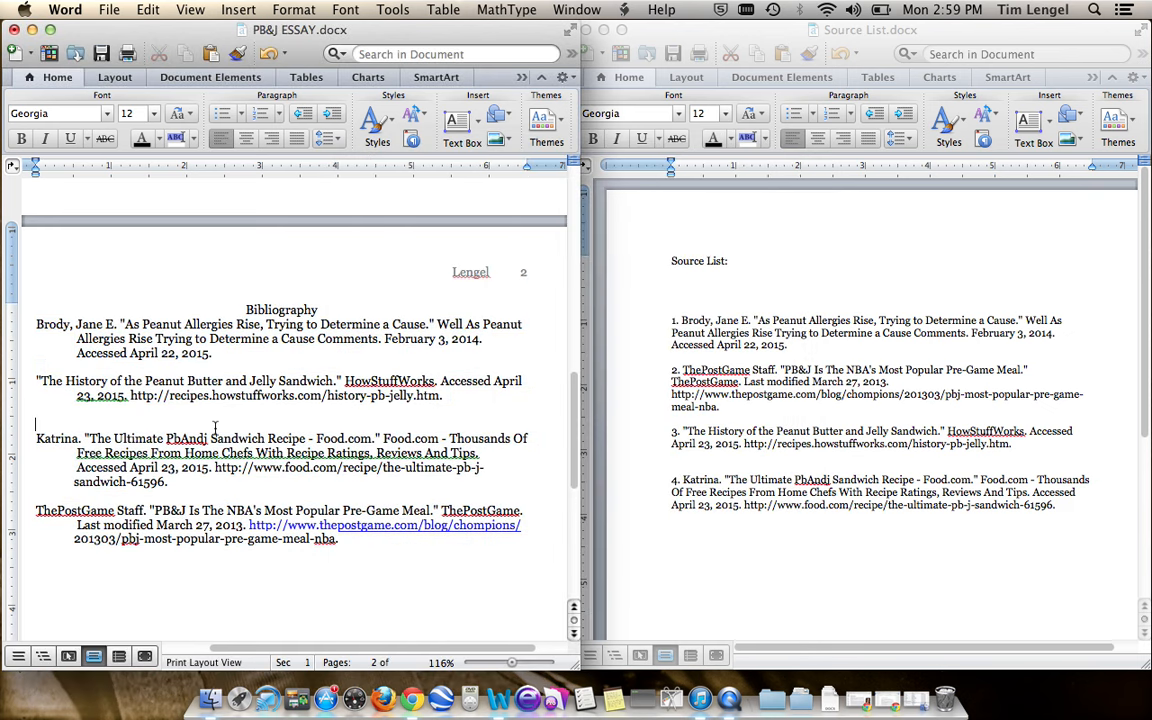
key("BackSpace")
key("Down")
key("Down")
key("Down")
key("Down")
key("Down")
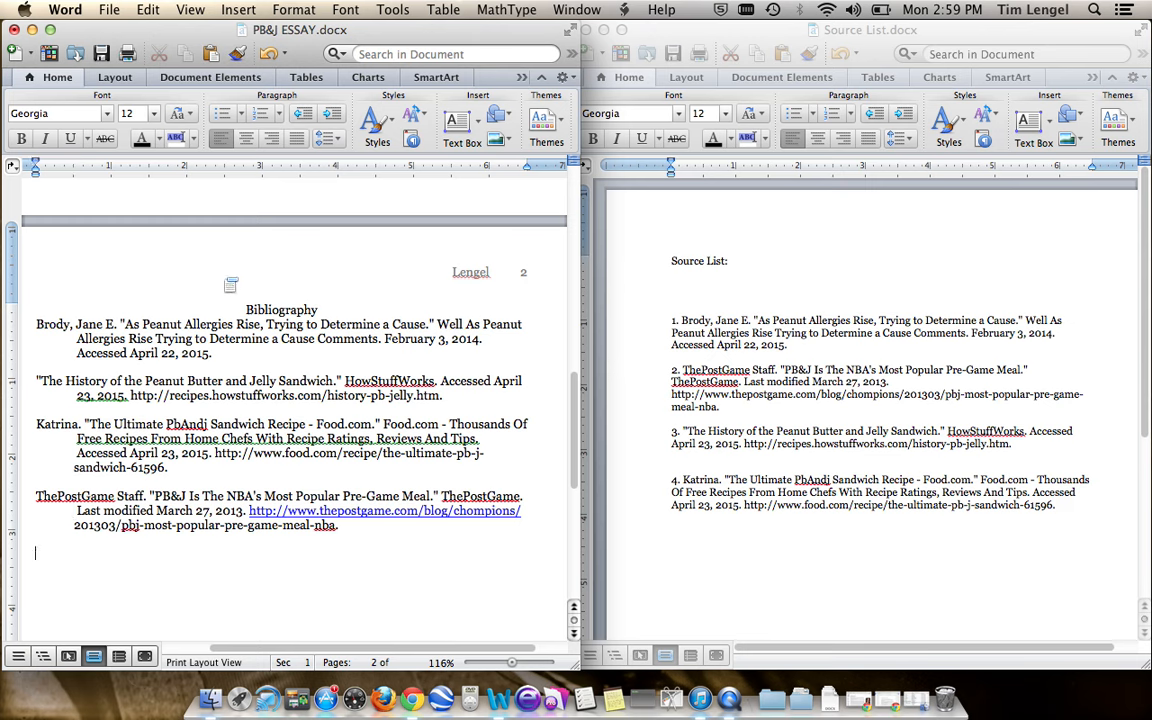
left_click(38, 324)
key("Return")
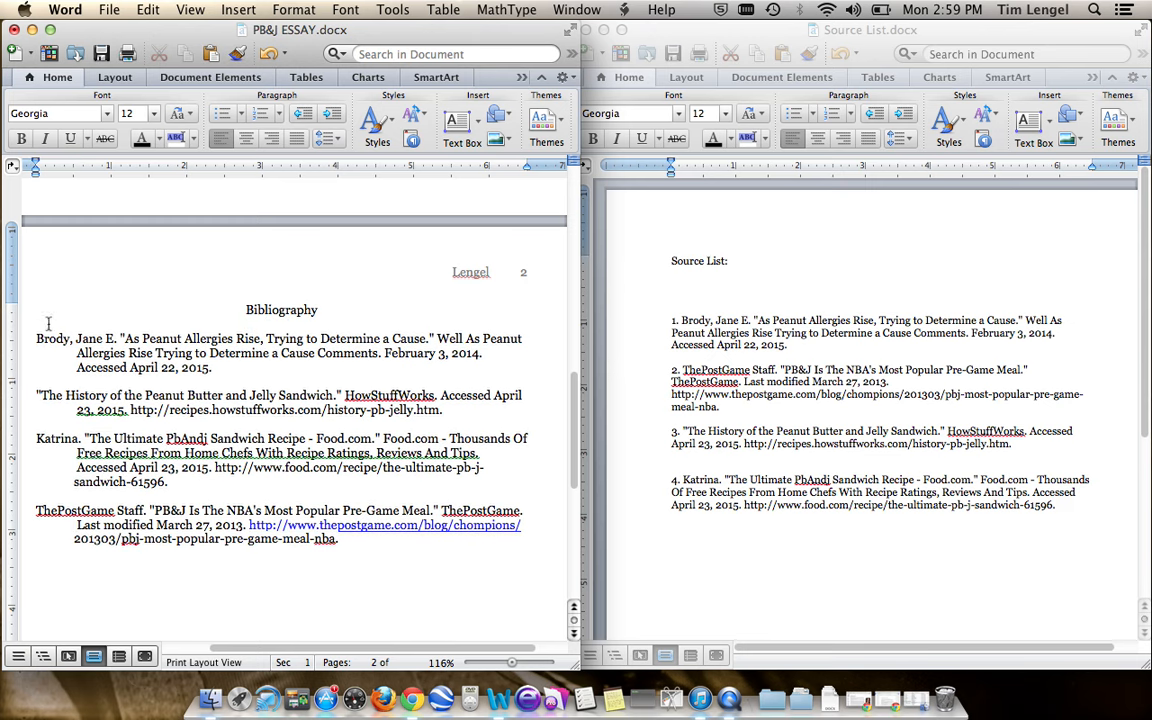